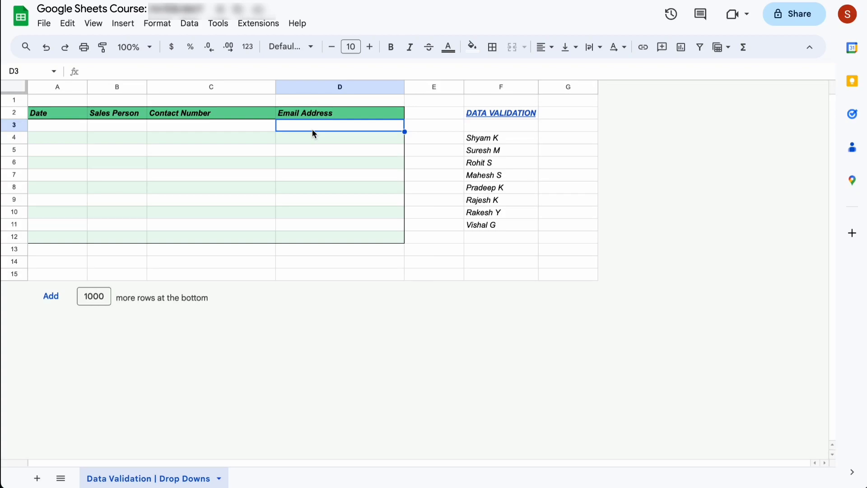
- Enter test dates 9.01.23 in A3 and 9jan23 in A4
{"action": "left_click", "coordinate": [63, 134]}
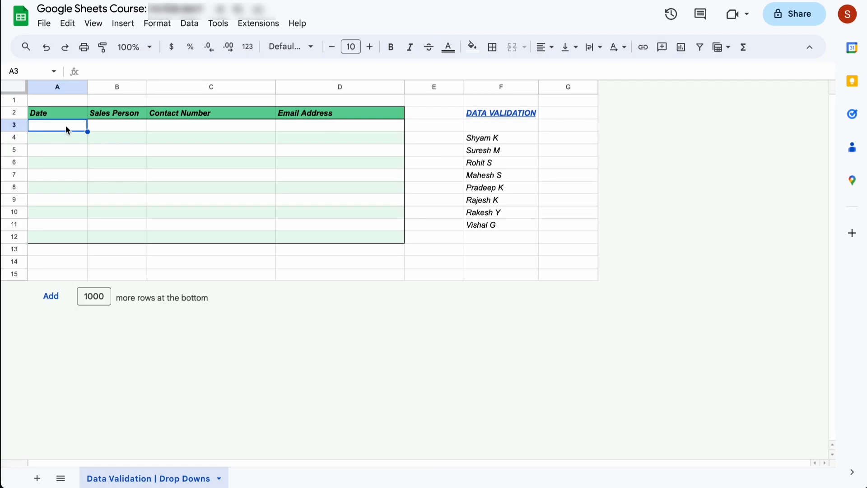
{"action": "left_click", "coordinate": [135, 125]}
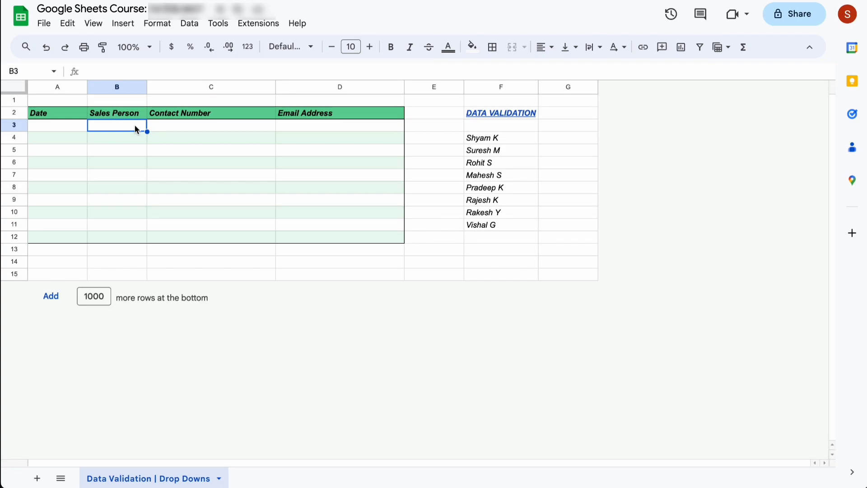
{"action": "left_click", "coordinate": [220, 127]}
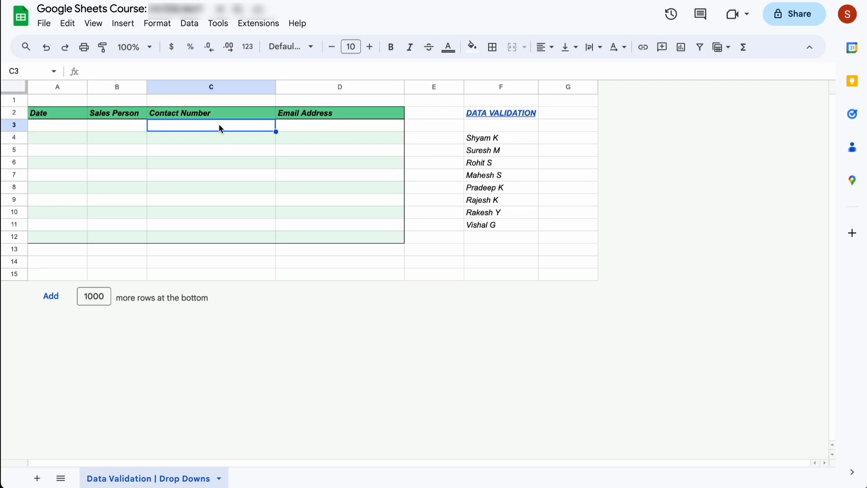
{"action": "left_click", "coordinate": [340, 128]}
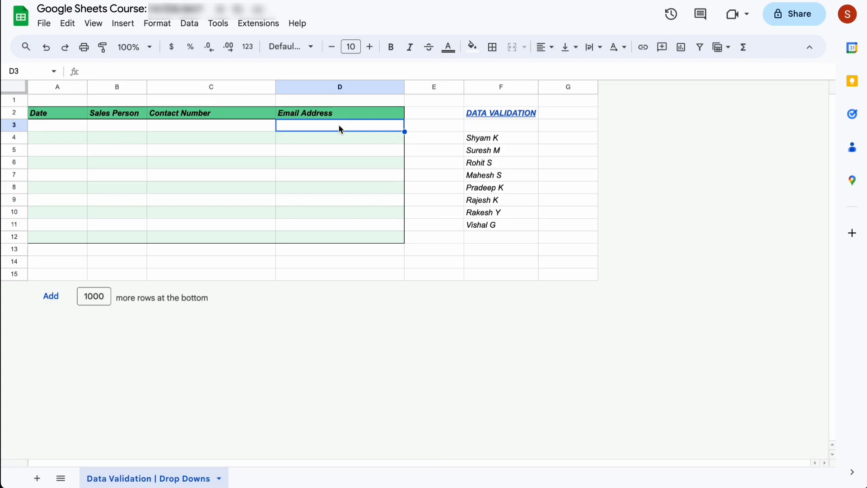
{"action": "left_click", "coordinate": [70, 128]}
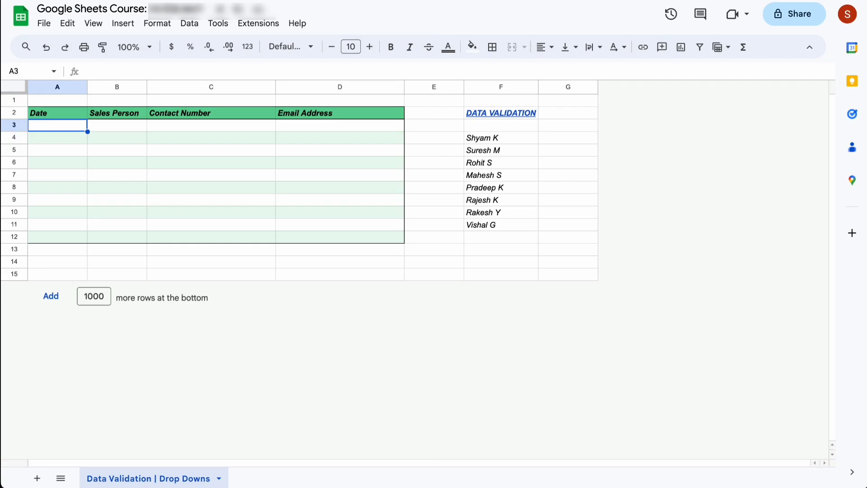
{"action": "type", "text": "9"}
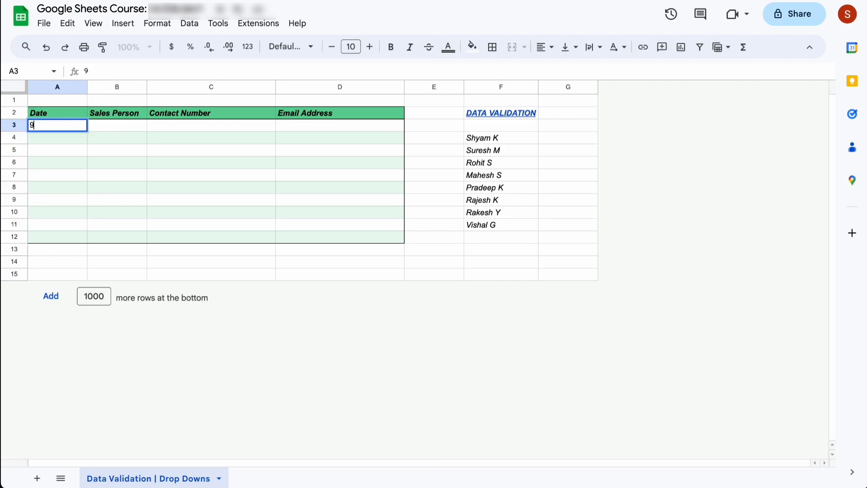
{"action": "type", "text": ".01.23"}
{"action": "key", "text": "Return"}
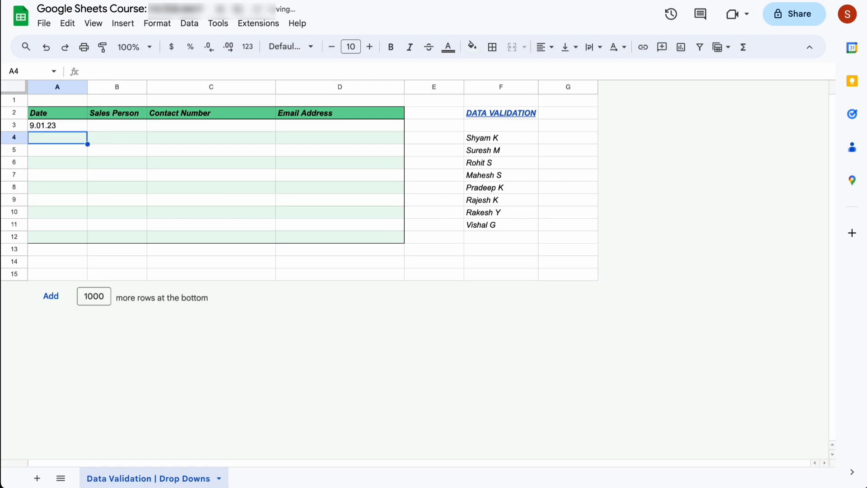
{"action": "type", "text": "9jan"}
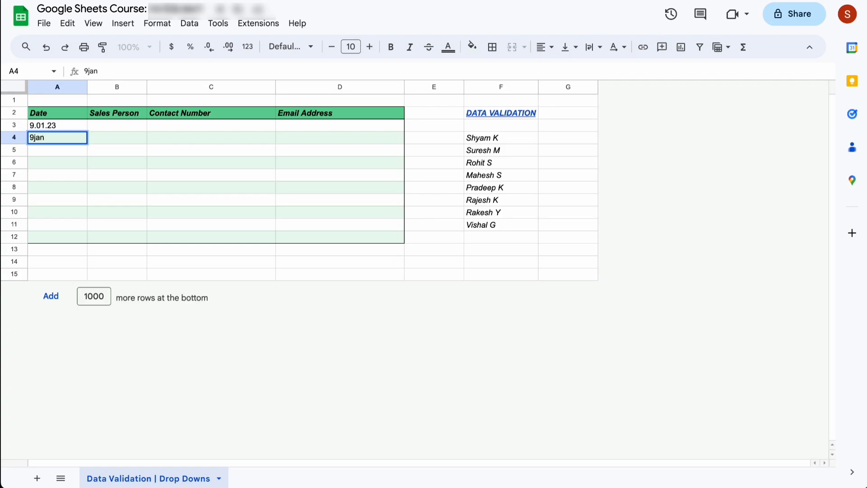
{"action": "type", "text": "23"}
{"action": "key", "text": "Return"}
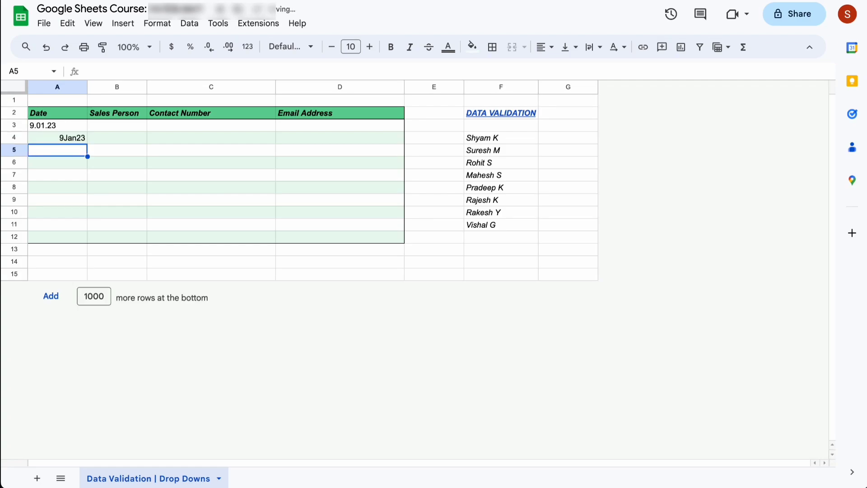
- Inspect the test date entries, then clear A3:A12
{"action": "key", "text": "Up"}
{"action": "key", "text": "Up"}
{"action": "key", "text": "Down"}
{"action": "key", "text": "Down"}
{"action": "key", "text": "Down"}
{"action": "left_click", "coordinate": [73, 141]}
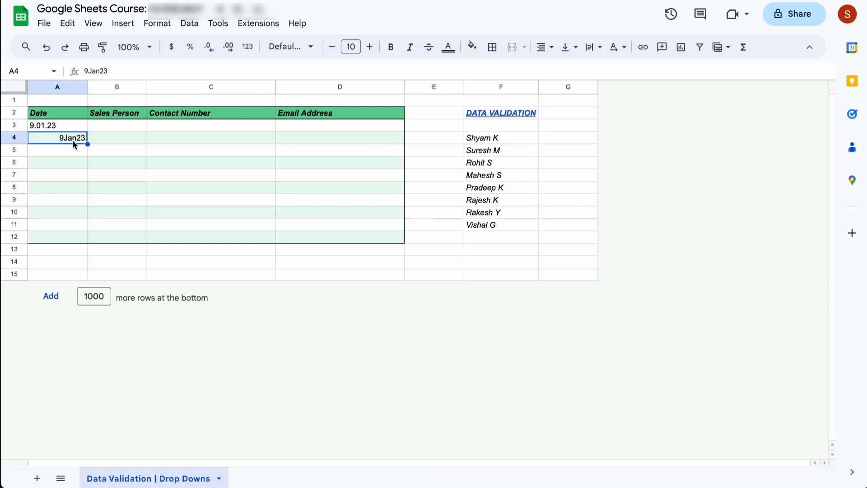
{"action": "key", "text": "Up"}
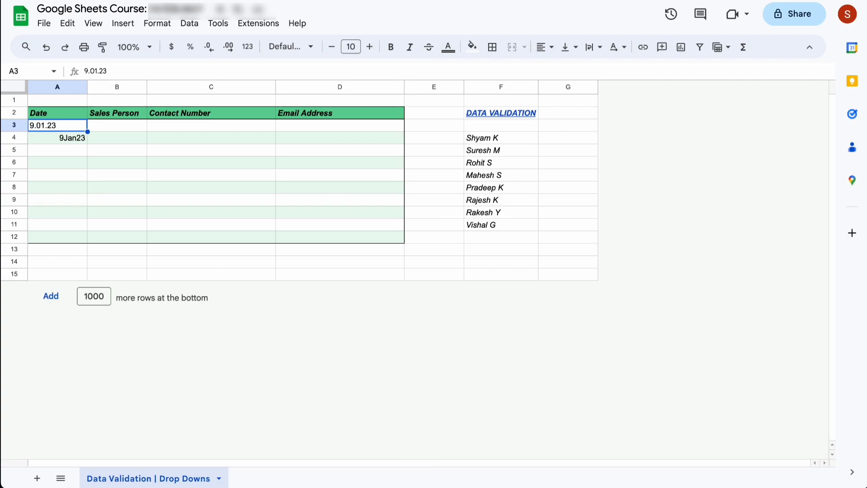
{"action": "key", "text": "shift+Down"}
{"action": "key", "text": "shift+Down"}
{"action": "key", "text": "shift+Down"}
{"action": "key", "text": "shift+Down"}
{"action": "key", "text": "shift+Down"}
{"action": "key", "text": "shift+Down"}
{"action": "key", "text": "shift+Down"}
{"action": "key", "text": "shift+Down"}
{"action": "key", "text": "shift+Down"}
{"action": "key", "text": "Delete"}
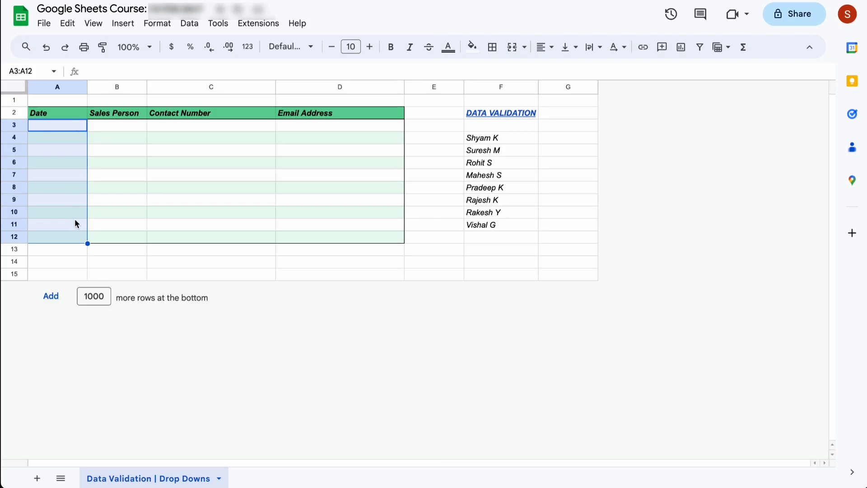
- Add an 'Is valid date' rule on A3:A12 that rejects invalid input
{"action": "left_click", "coordinate": [188, 27]}
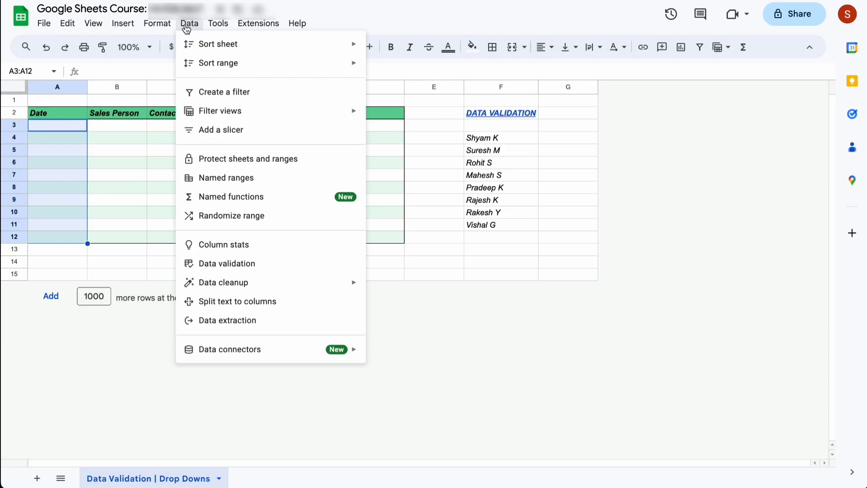
{"action": "left_click", "coordinate": [223, 265]}
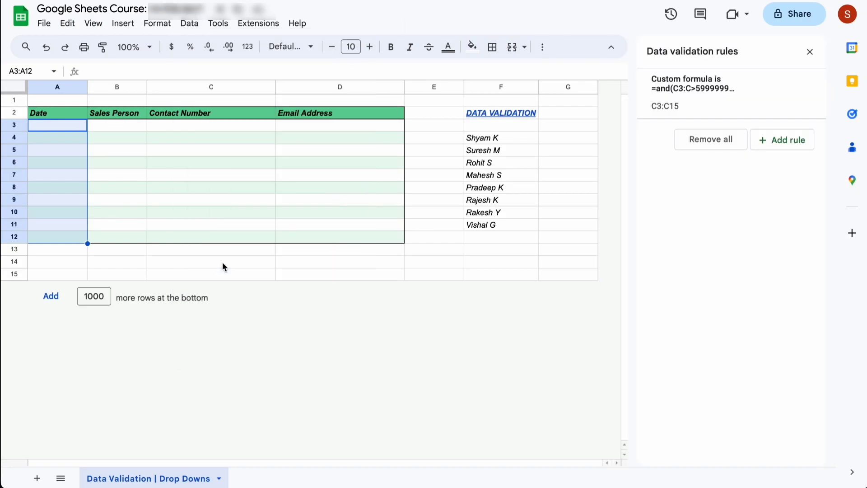
{"action": "left_click", "coordinate": [784, 140]}
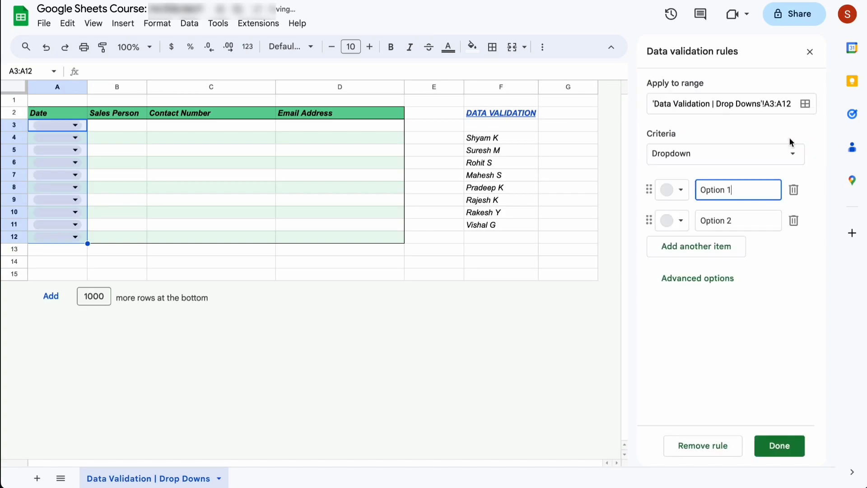
{"action": "left_click", "coordinate": [715, 159]}
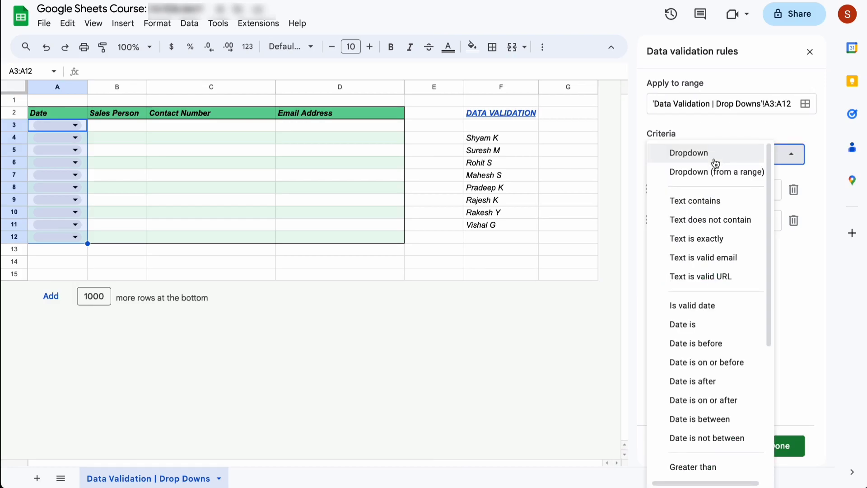
{"action": "left_click", "coordinate": [709, 311]}
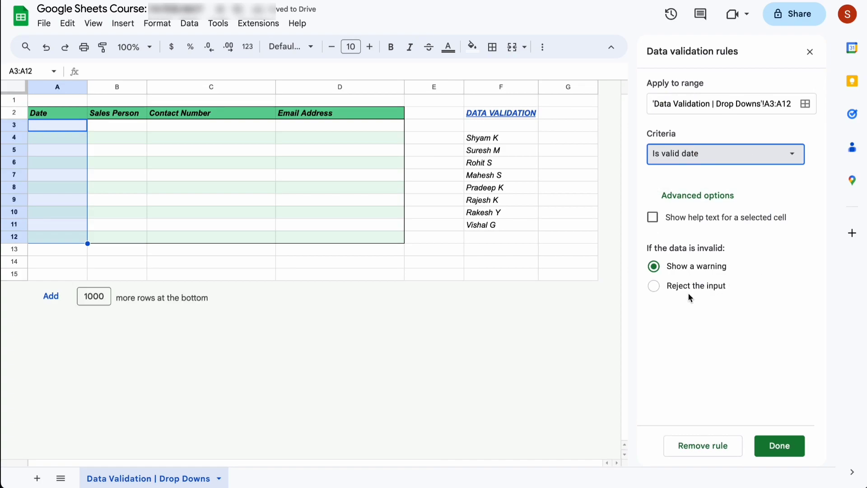
{"action": "left_click", "coordinate": [655, 287]}
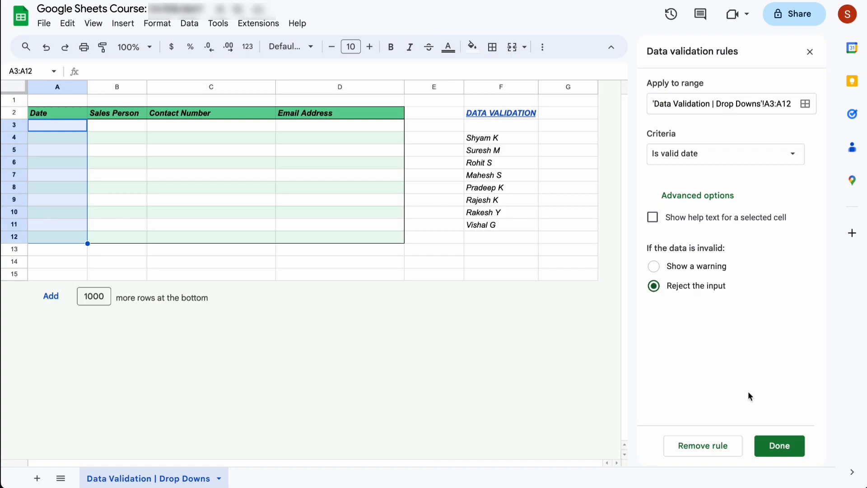
{"action": "left_click", "coordinate": [786, 453]}
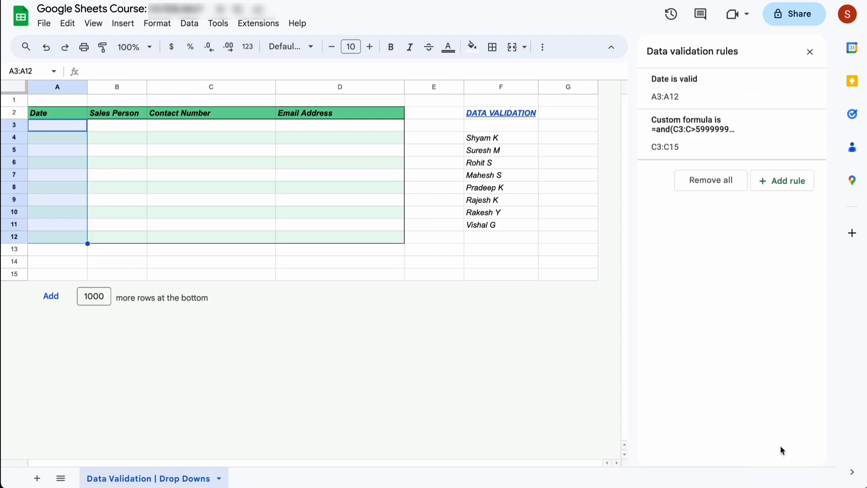
{"action": "left_click", "coordinate": [810, 51]}
{"action": "left_click", "coordinate": [75, 128]}
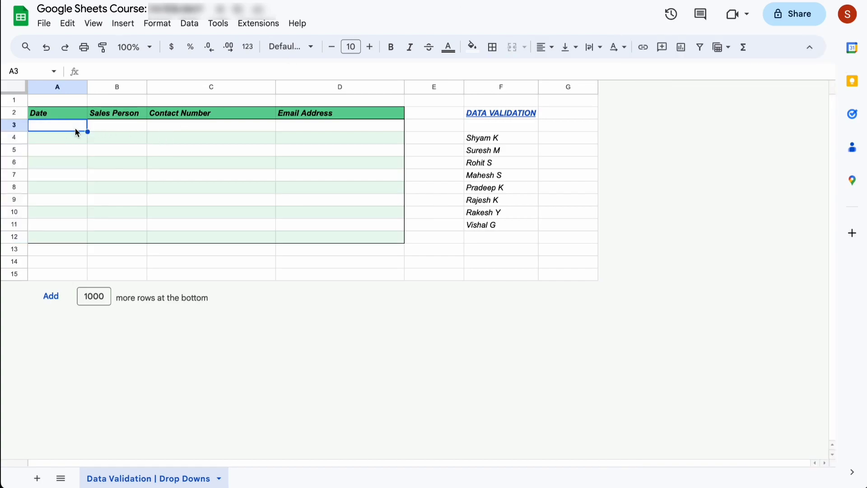
- Try entering 09.01.2024 in A3 and dismiss the rejection error
{"action": "type", "text": "09.01.20"}
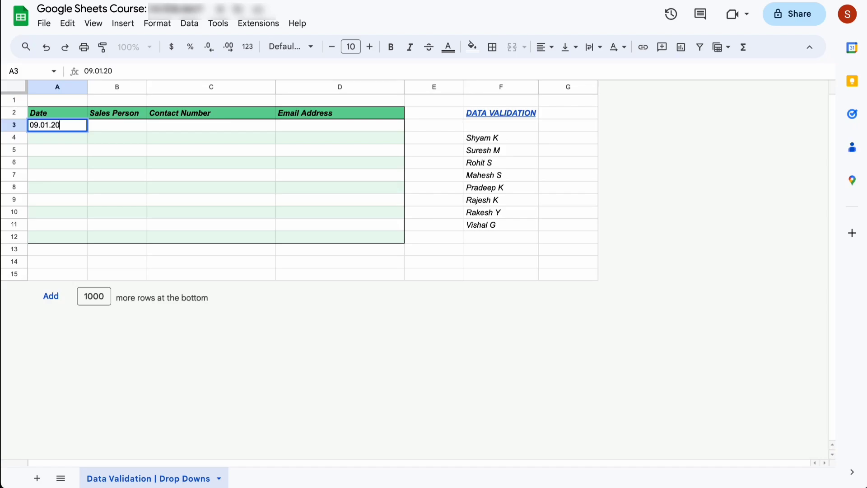
{"action": "type", "text": "24"}
{"action": "key", "text": "Return"}
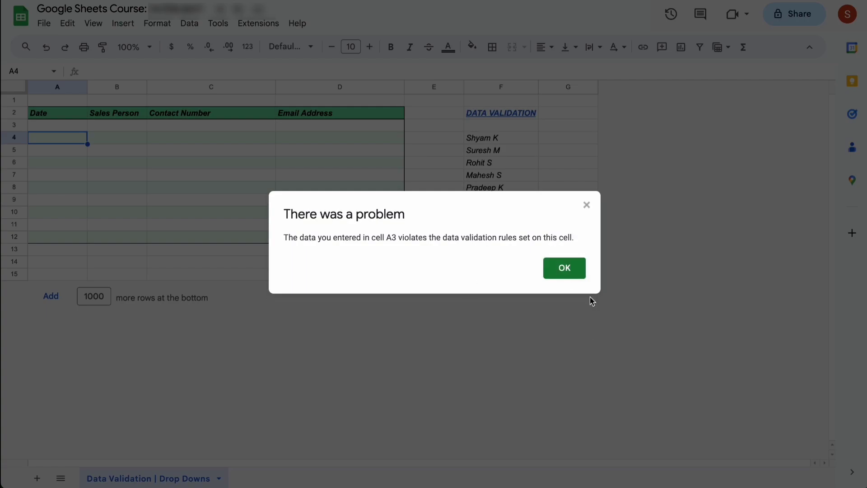
{"action": "left_click", "coordinate": [568, 272]}
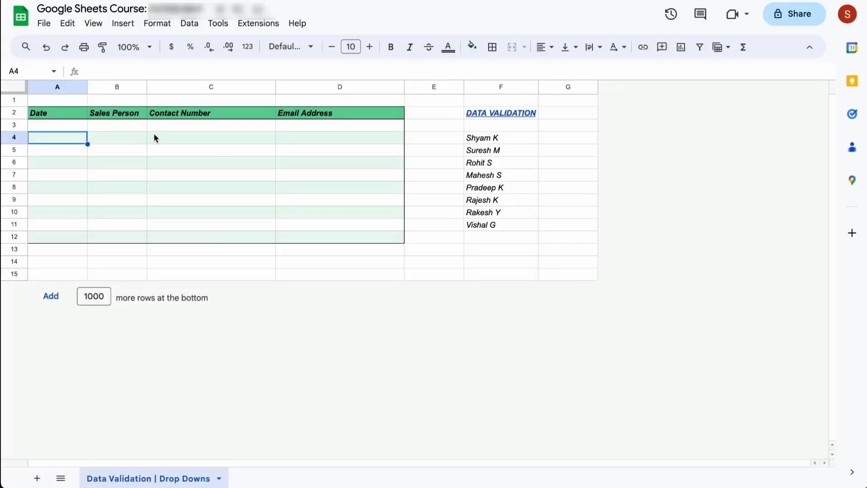
- Enter 09 jan 2024 in A3 and check its stored date value
{"action": "left_click", "coordinate": [69, 130]}
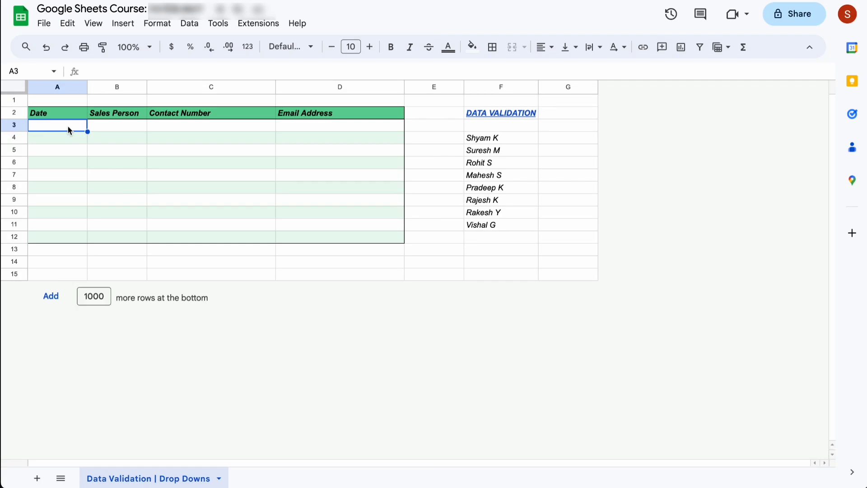
{"action": "type", "text": "09"}
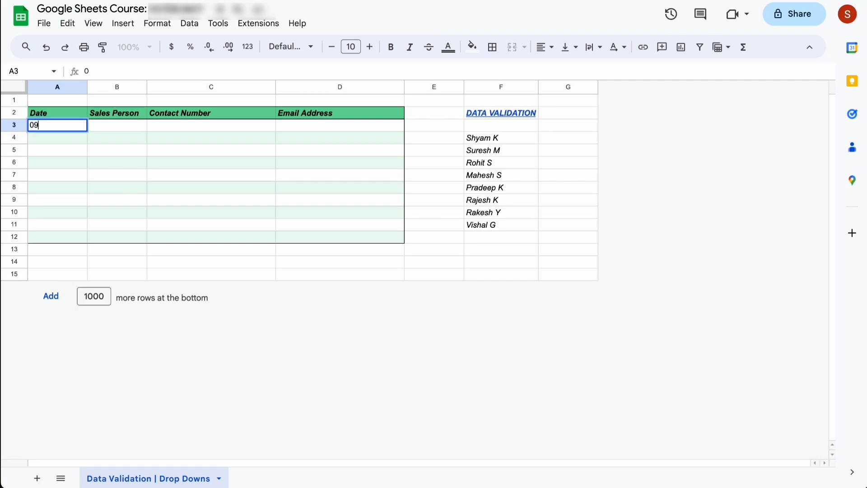
{"action": "type", "text": " jan 2024"}
{"action": "key", "text": "Return"}
{"action": "key", "text": "Up"}
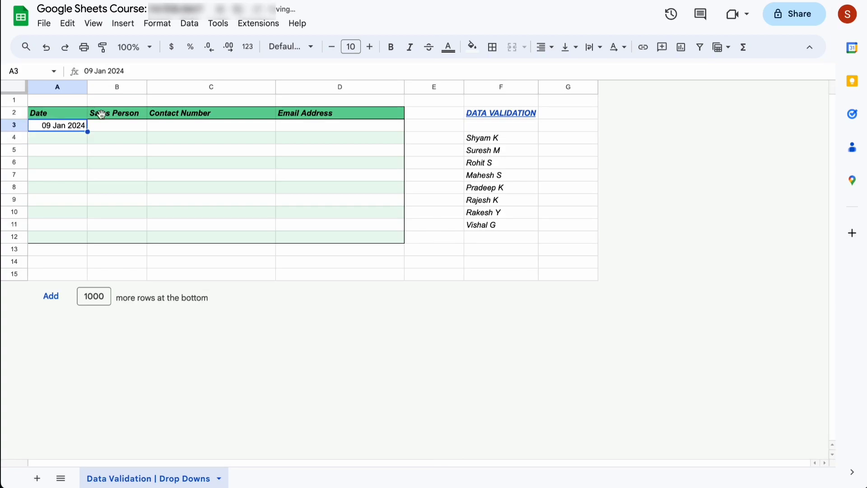
{"action": "left_click", "coordinate": [132, 72]}
{"action": "left_click_drag", "start_coordinate": [131, 73], "coordinate": [74, 71]}
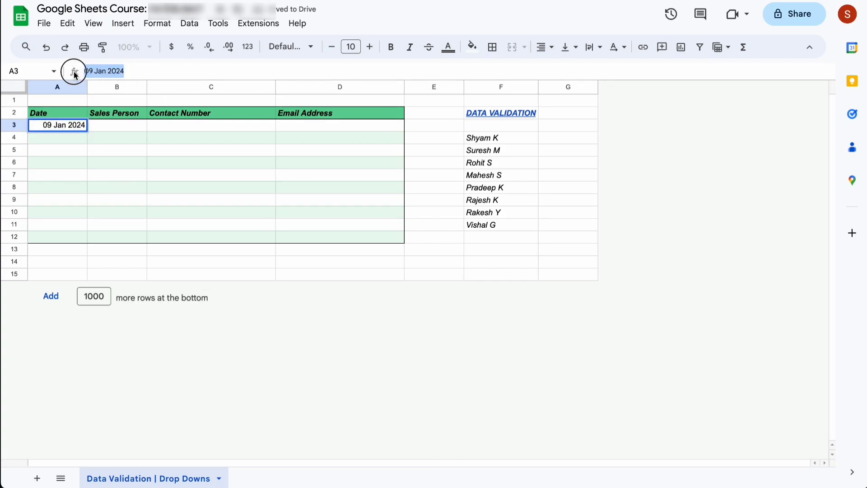
{"action": "key", "text": "Return"}
{"action": "left_click", "coordinate": [66, 128]}
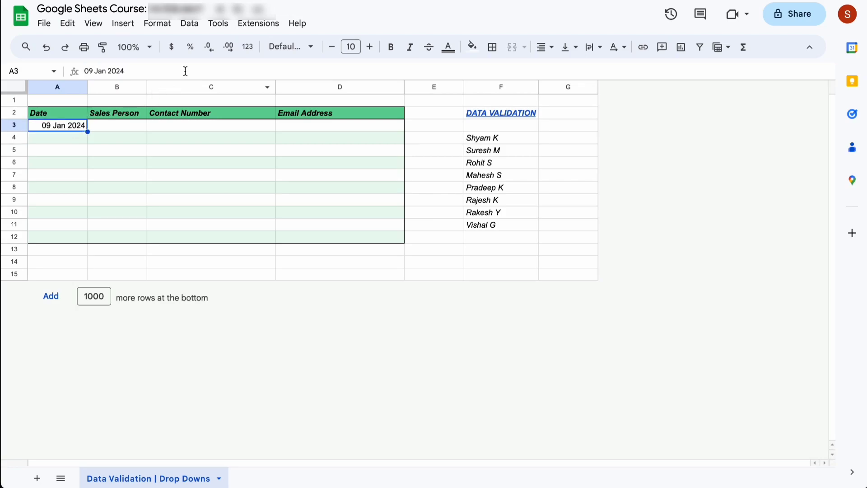
- Format A3 as 09-Jan-2024 and fill A4 using its calendar date picker
{"action": "left_click", "coordinate": [251, 53]}
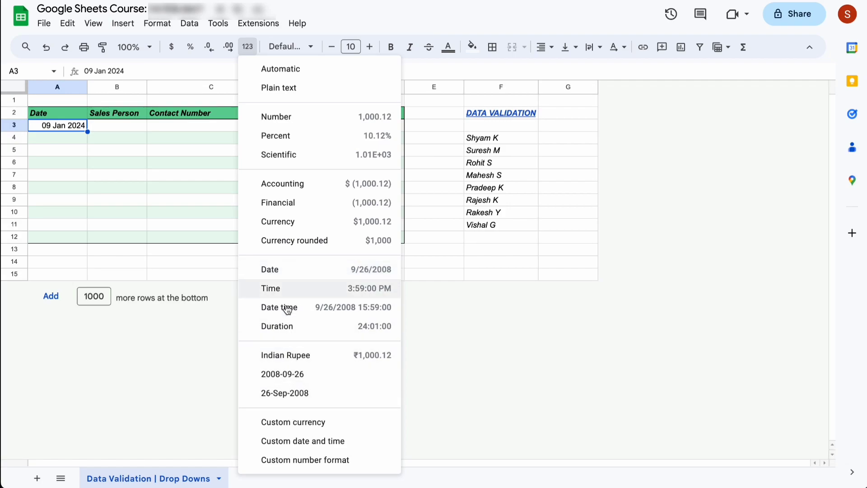
{"action": "left_click", "coordinate": [286, 393]}
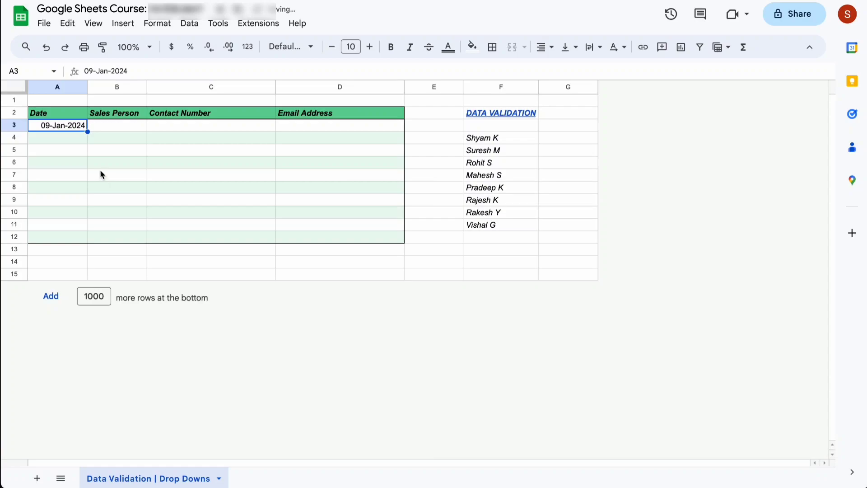
{"action": "double_click", "coordinate": [61, 137]}
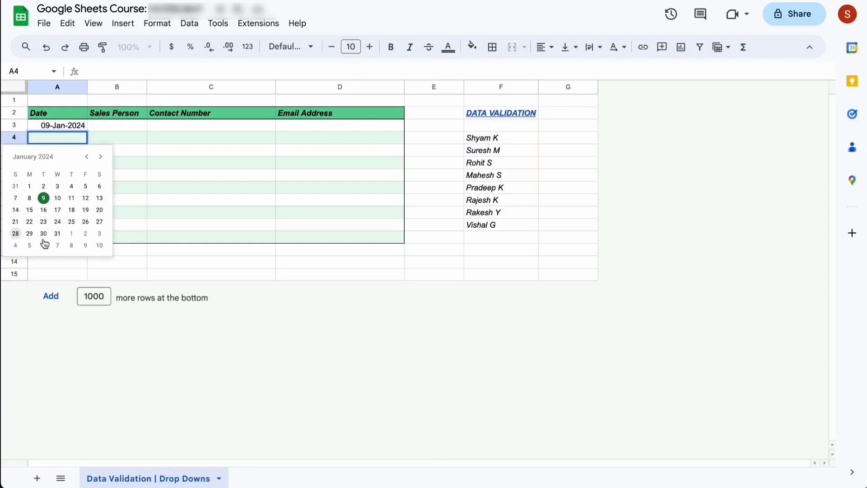
{"action": "left_click", "coordinate": [45, 199]}
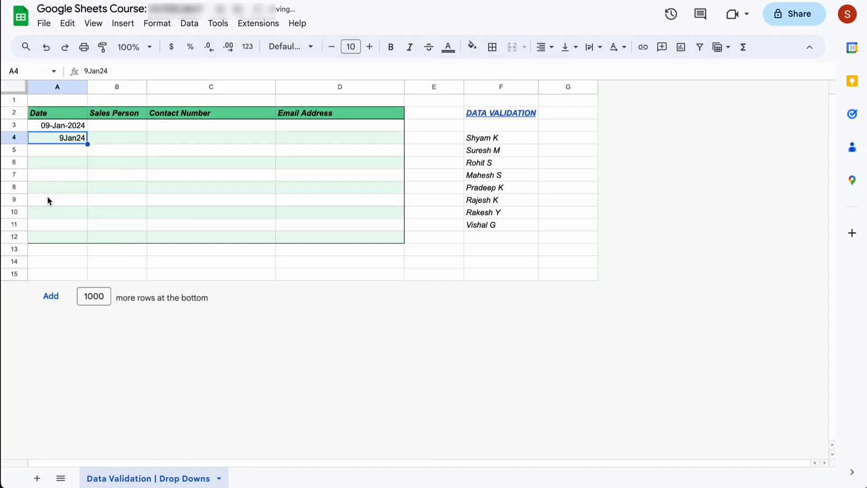
{"action": "left_click", "coordinate": [64, 151]}
{"action": "left_click", "coordinate": [75, 130]}
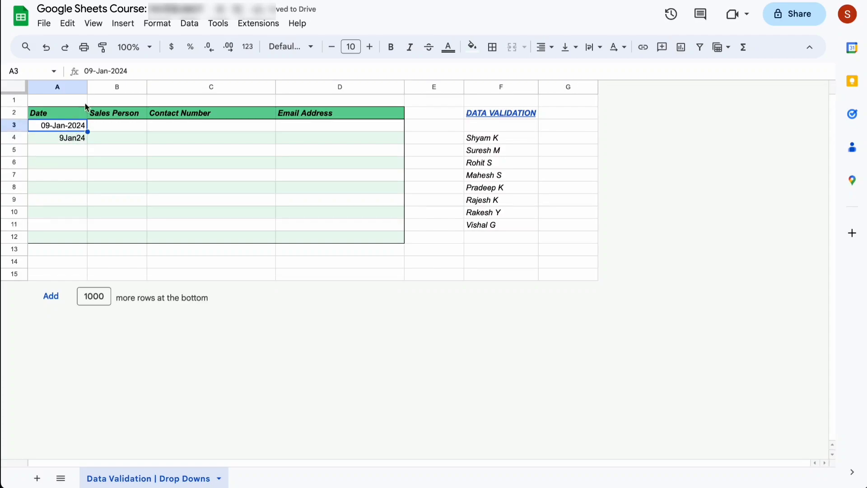
- Copy A3's date format to A4:A12 and pick 10-Jan, 26-Jan and 31-Jan-2024 for A5–A7
{"action": "left_click", "coordinate": [103, 47]}
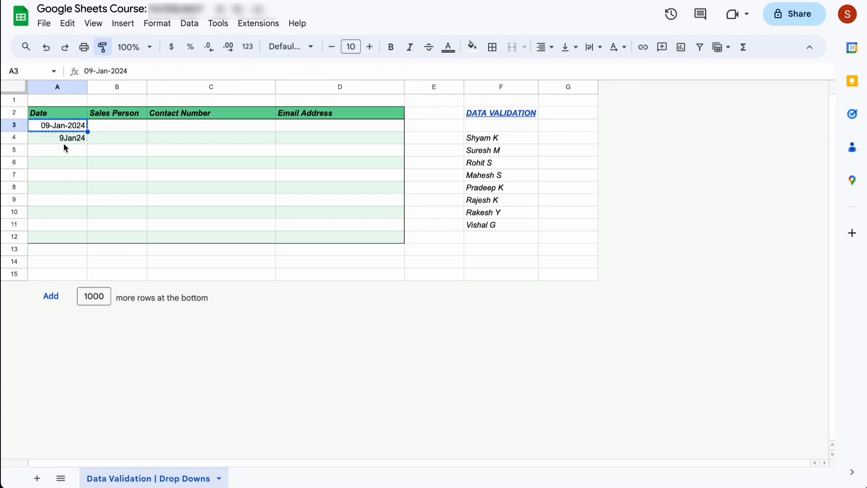
{"action": "left_click_drag", "start_coordinate": [50, 140], "coordinate": [53, 243]}
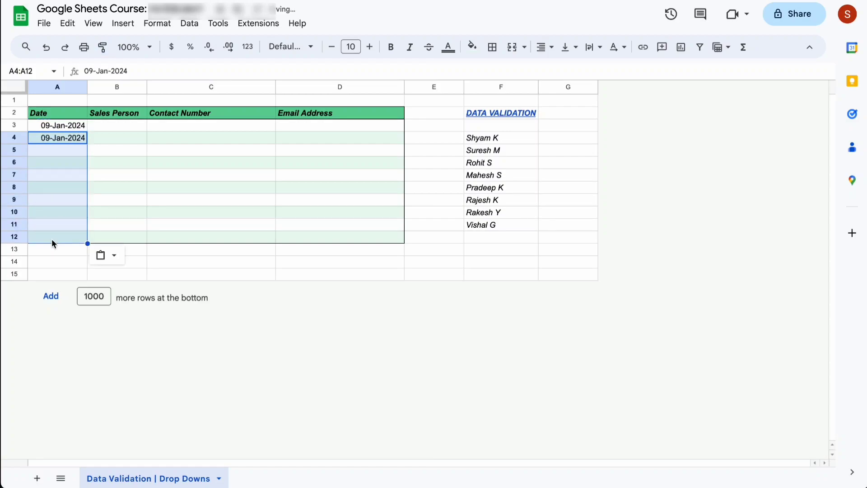
{"action": "left_click", "coordinate": [75, 149]}
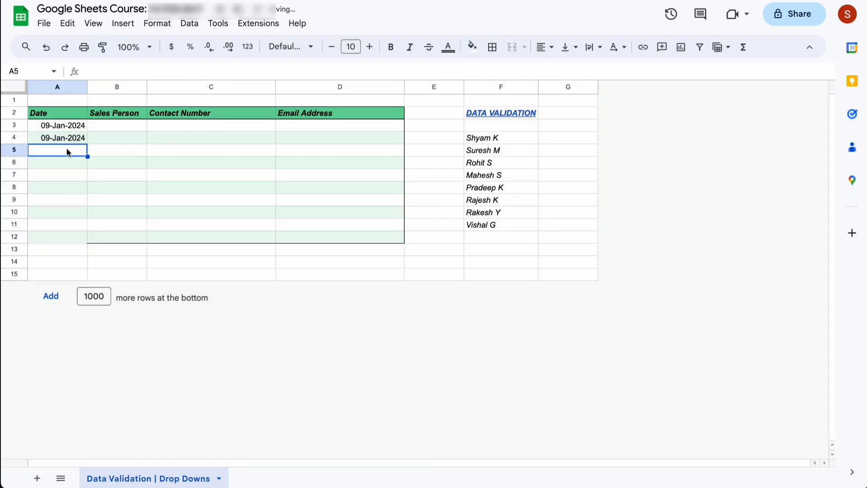
{"action": "double_click", "coordinate": [64, 151]}
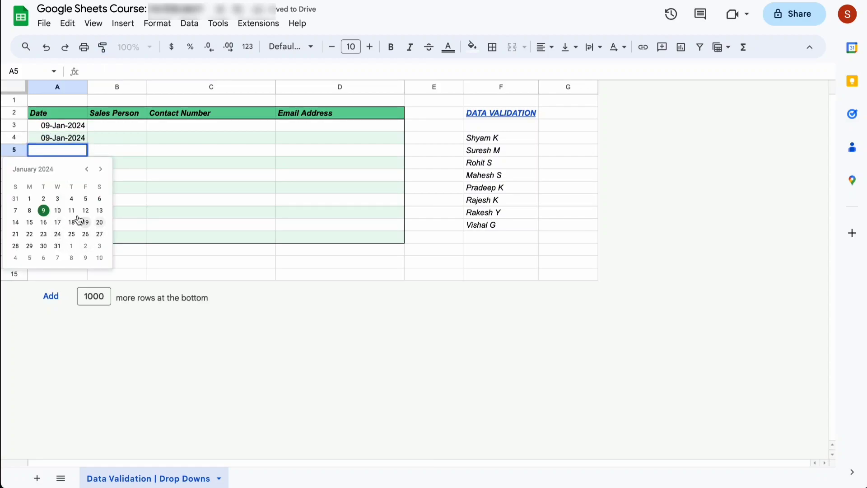
{"action": "left_click", "coordinate": [59, 211]}
{"action": "double_click", "coordinate": [69, 170]}
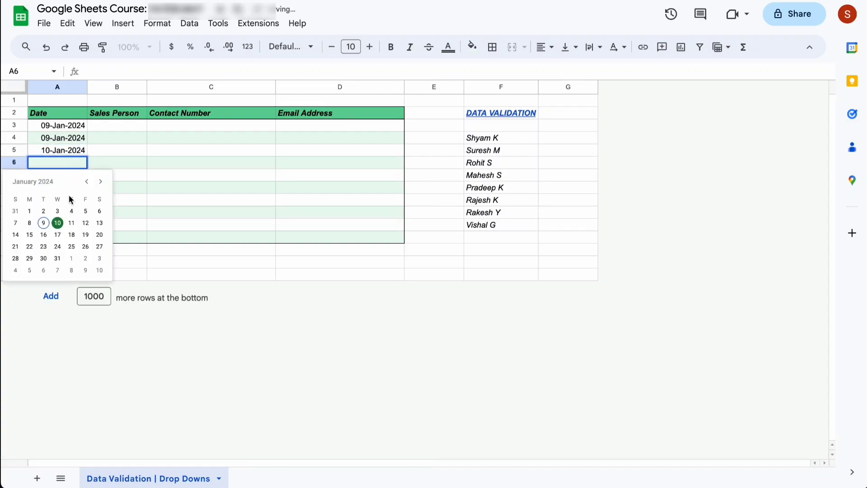
{"action": "left_click", "coordinate": [85, 245]}
{"action": "double_click", "coordinate": [69, 181]}
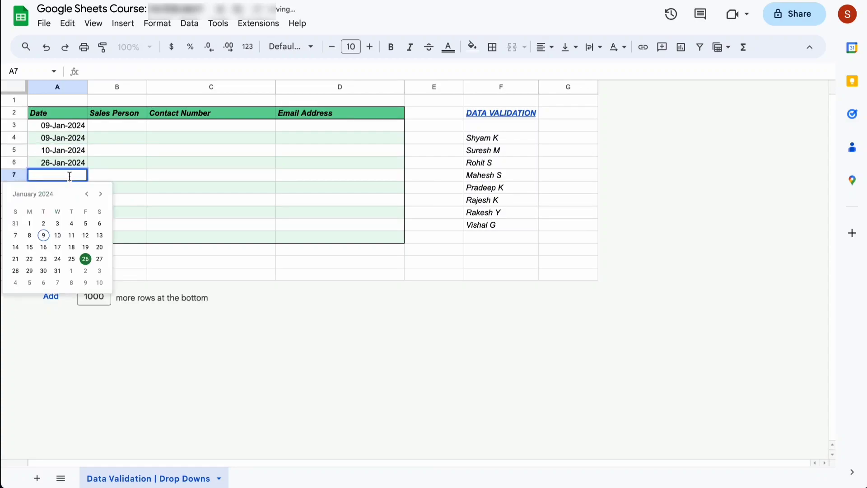
{"action": "left_click", "coordinate": [59, 269]}
- Insert today's date 09-Jan-2024 into A8 with Ctrl+; and review A3:A12
{"action": "left_click", "coordinate": [111, 183]}
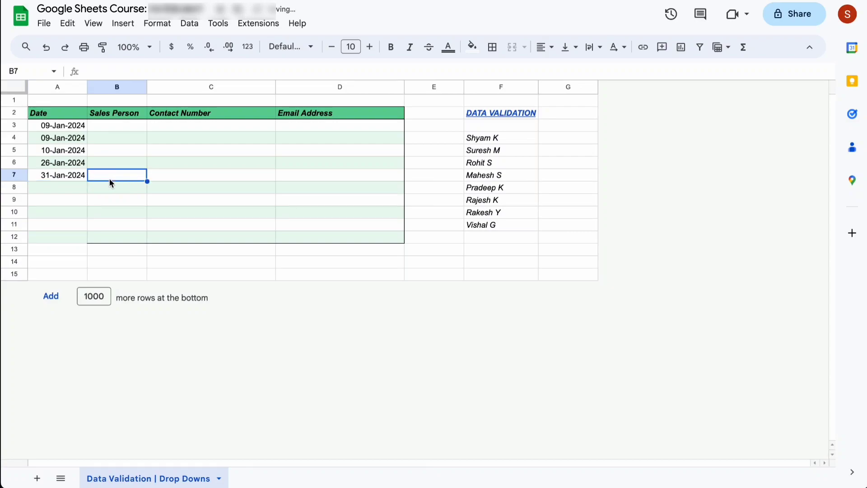
{"action": "left_click", "coordinate": [77, 189]}
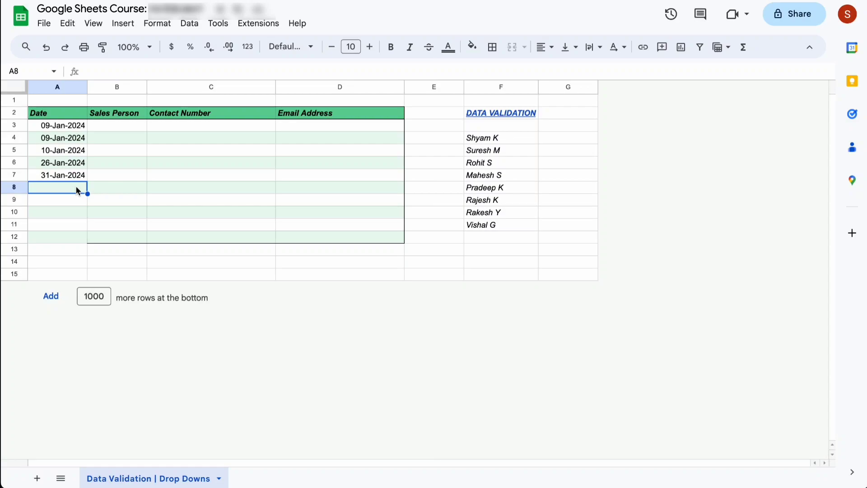
{"action": "key", "text": "ctrl+semicolon"}
{"action": "left_click", "coordinate": [70, 130]}
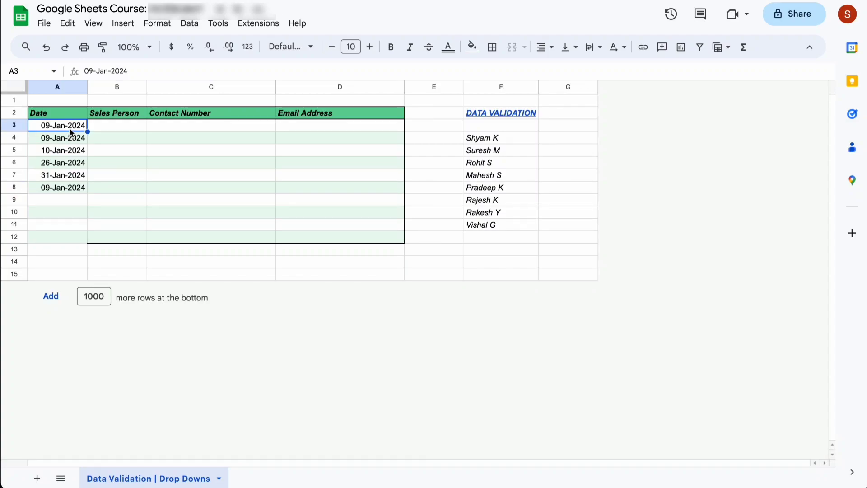
{"action": "left_click_drag", "start_coordinate": [69, 131], "coordinate": [76, 243]}
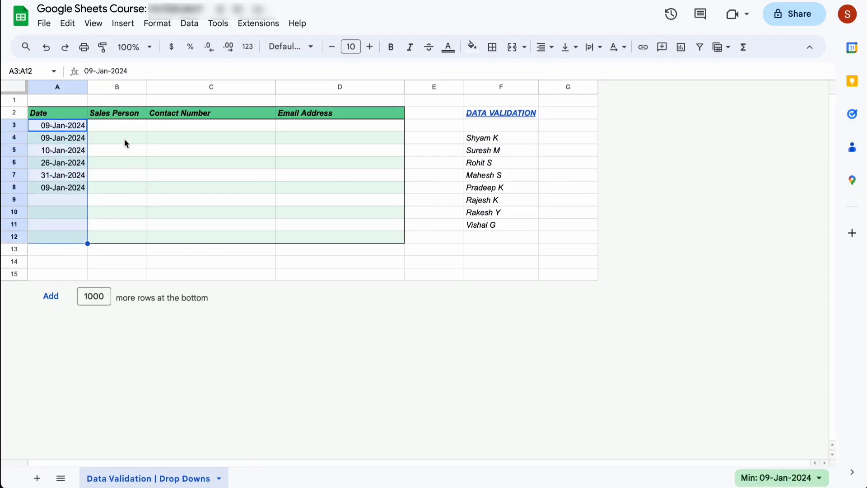
{"action": "left_click", "coordinate": [122, 127]}
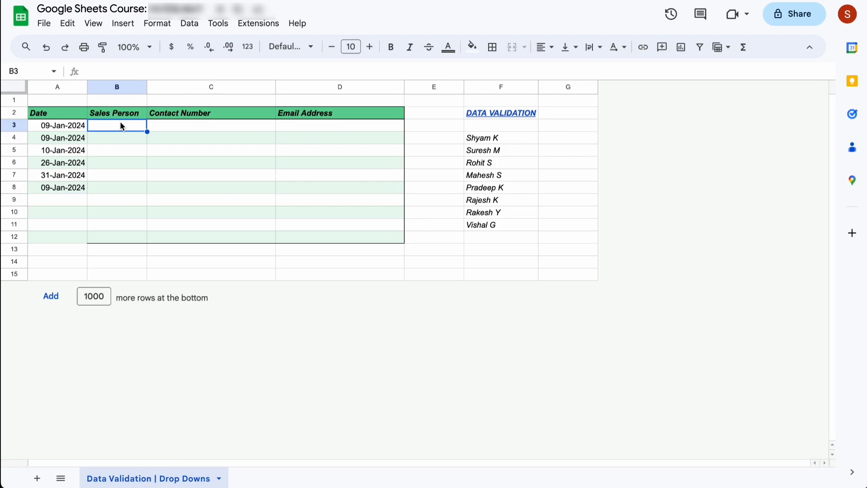
- Add a validation rule on B3:B12 with criteria Dropdown (from a range)
{"action": "left_click_drag", "start_coordinate": [132, 127], "coordinate": [141, 240]}
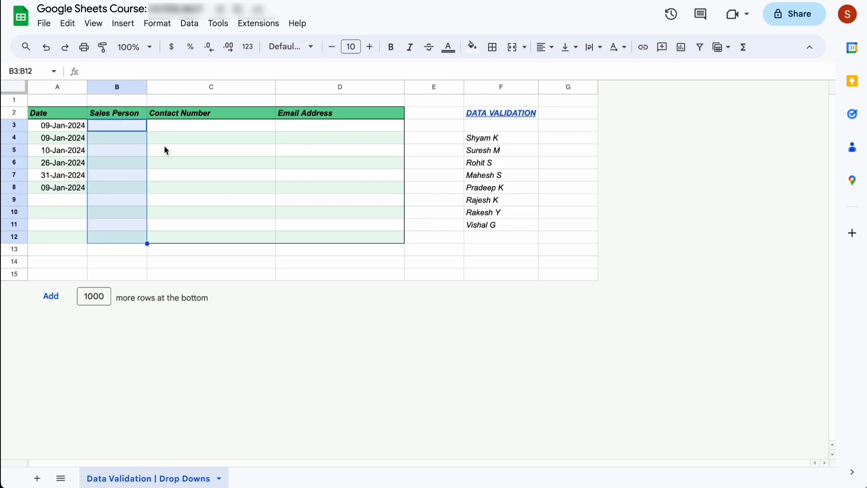
{"action": "left_click", "coordinate": [189, 24]}
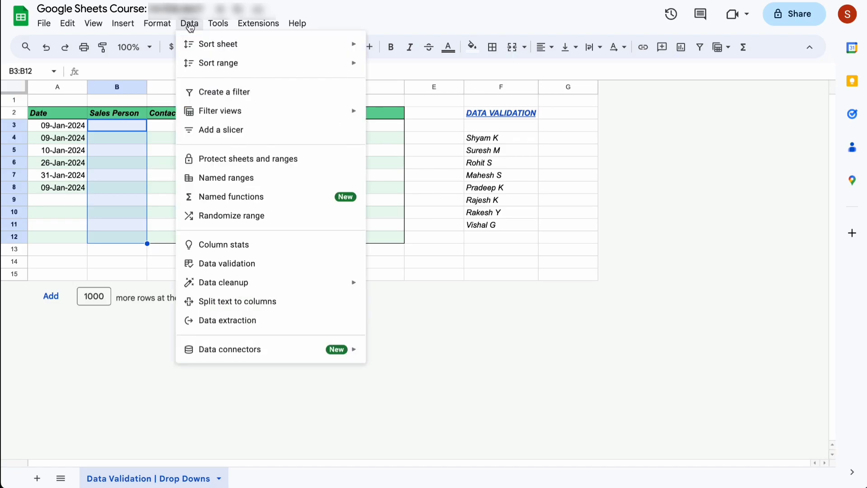
{"action": "left_click", "coordinate": [204, 267]}
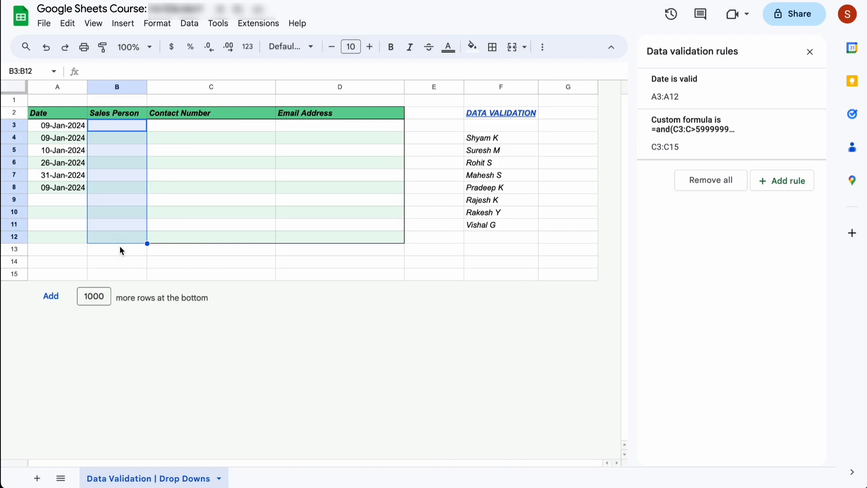
{"action": "left_click", "coordinate": [790, 185]}
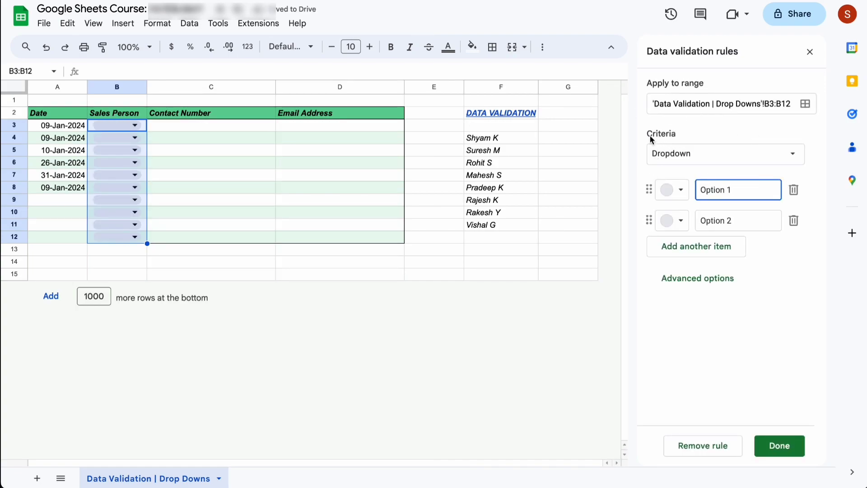
{"action": "left_click", "coordinate": [718, 159]}
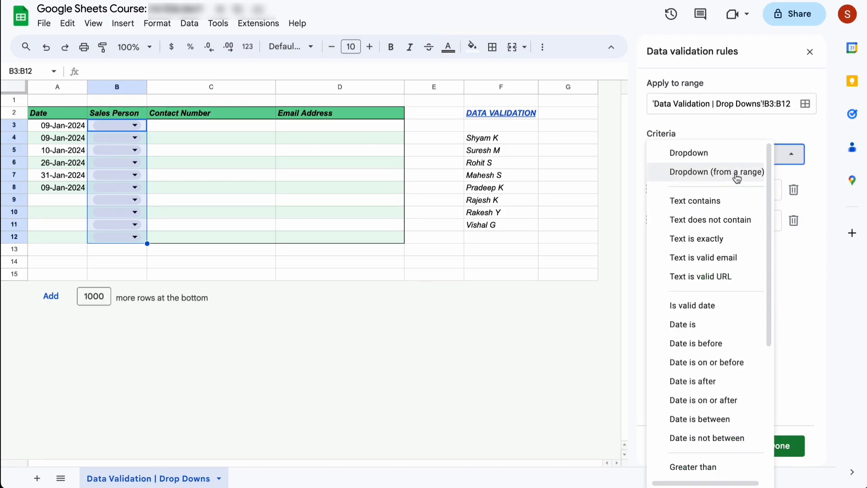
{"action": "left_click", "coordinate": [709, 156]}
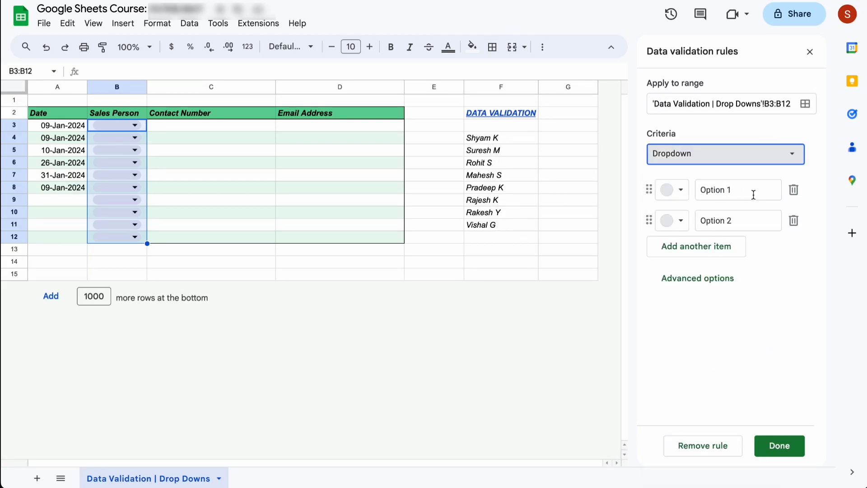
{"action": "left_click", "coordinate": [700, 194]}
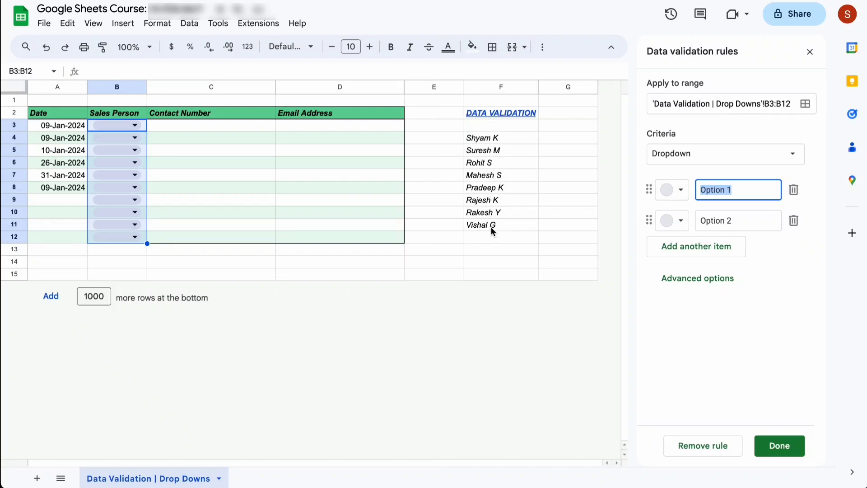
{"action": "left_click", "coordinate": [695, 156]}
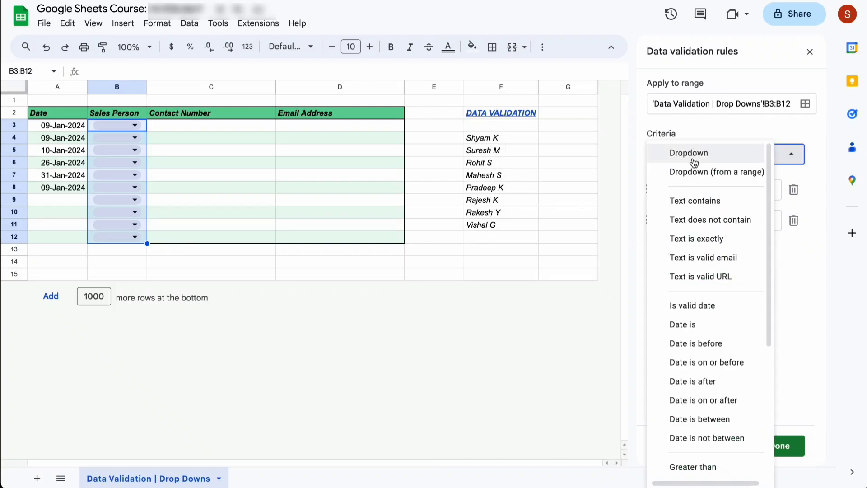
{"action": "left_click", "coordinate": [697, 171]}
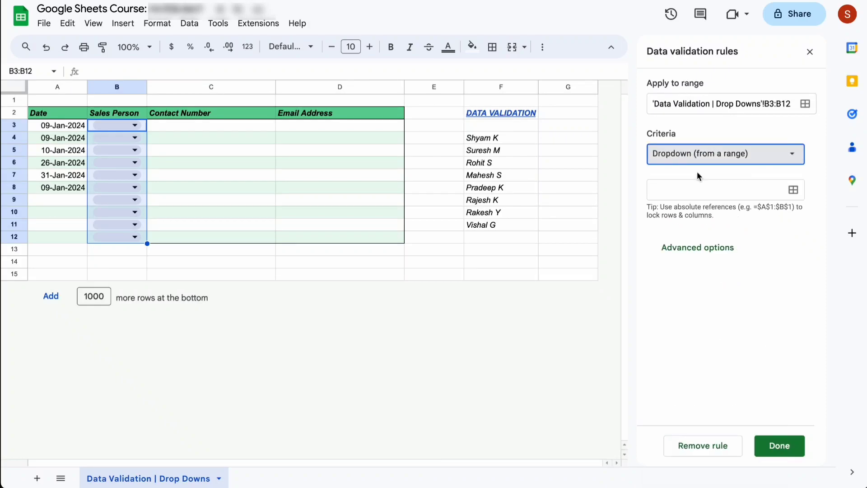
- Set the dropdown source range to F4:F15 and save the rule
{"action": "left_click", "coordinate": [796, 192]}
{"action": "left_click", "coordinate": [394, 234]}
{"action": "left_click_drag", "start_coordinate": [488, 142], "coordinate": [492, 288]}
{"action": "left_click", "coordinate": [492, 288]}
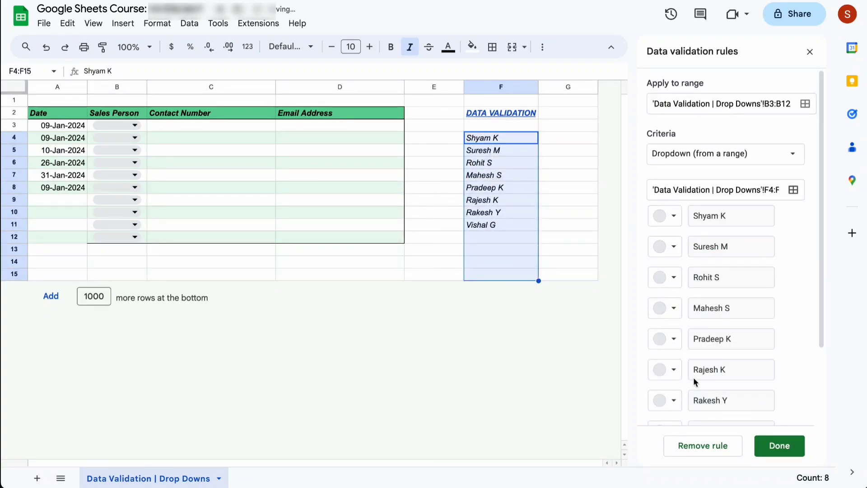
{"action": "left_click", "coordinate": [776, 446]}
{"action": "left_click", "coordinate": [811, 52]}
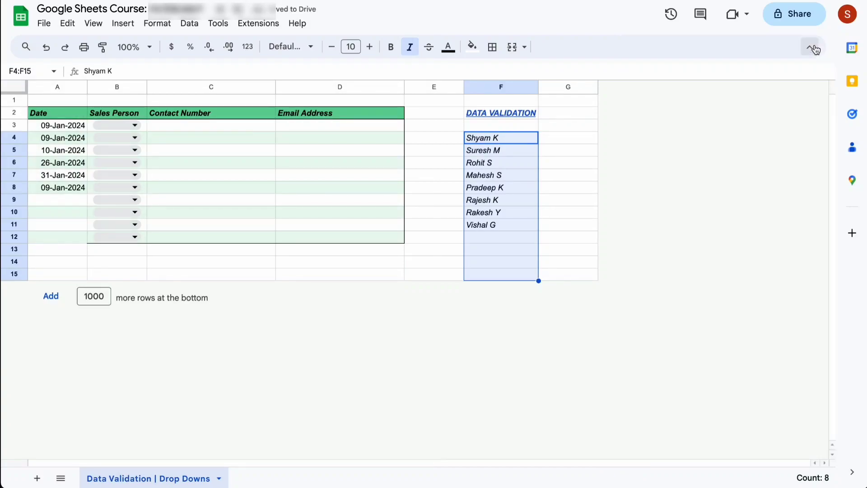
- Check B3's list of names and reopen the dropdown rule for editing
{"action": "left_click", "coordinate": [151, 134]}
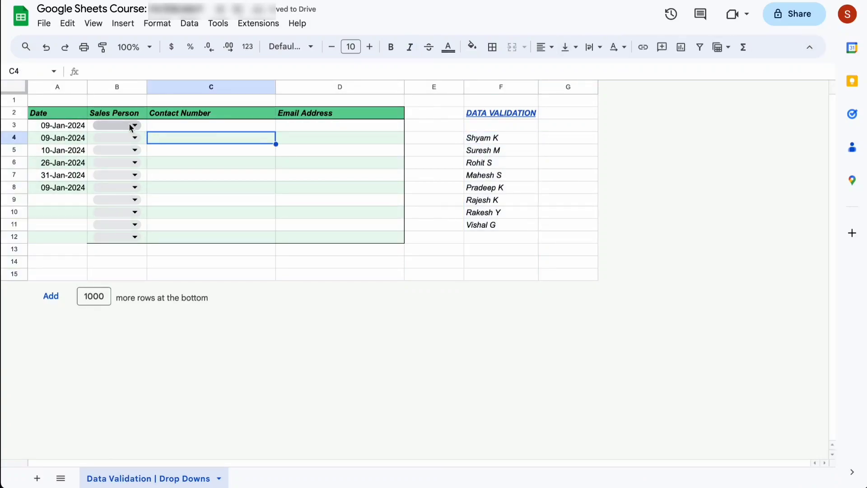
{"action": "left_click", "coordinate": [131, 126]}
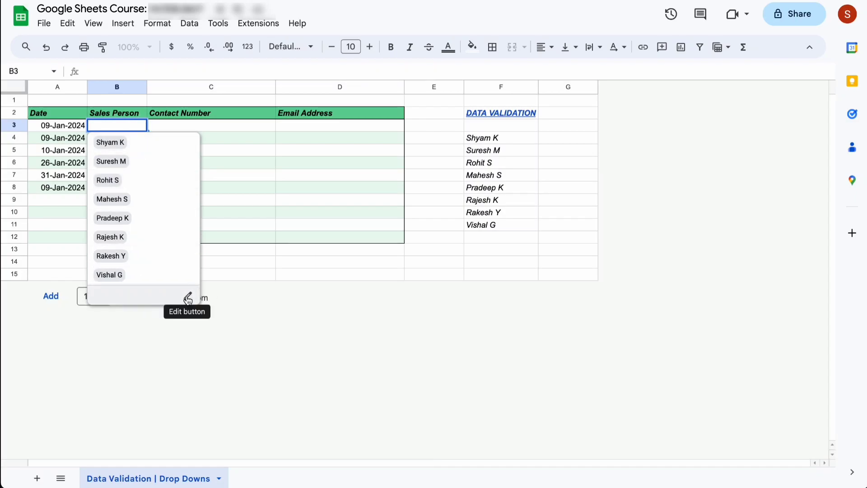
{"action": "left_click", "coordinate": [188, 300]}
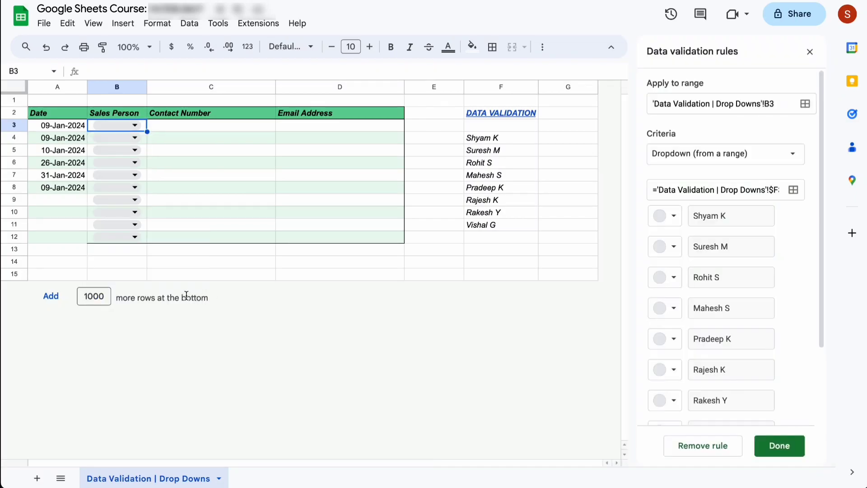
- Colour the first seven options light red, orange, yellow, green, blue, blue-grey and lavender
{"action": "left_click", "coordinate": [673, 217]}
{"action": "left_click", "coordinate": [687, 259]}
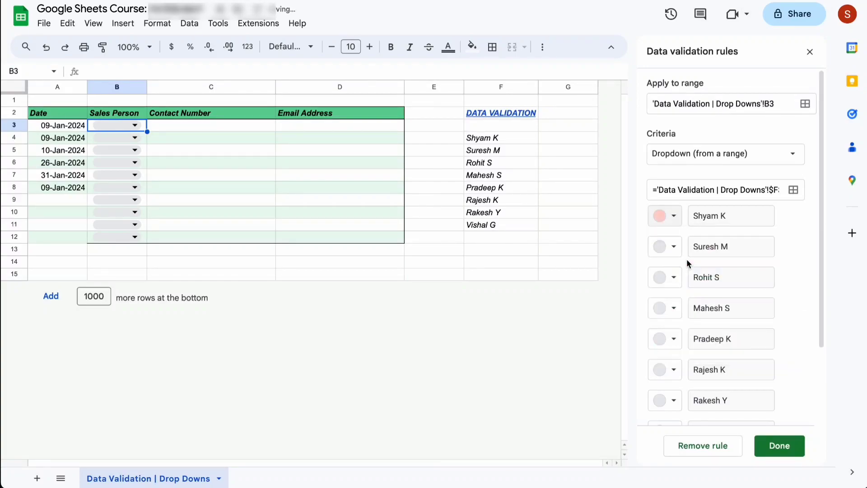
{"action": "left_click", "coordinate": [675, 248]}
{"action": "left_click", "coordinate": [704, 289]}
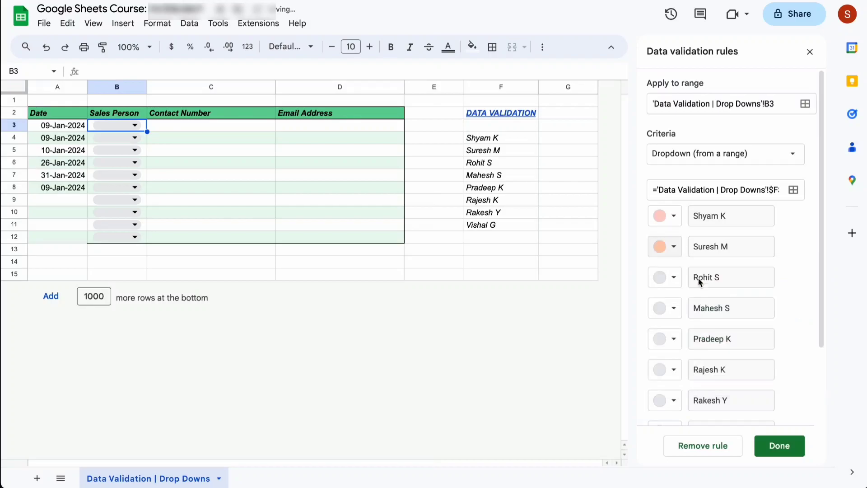
{"action": "left_click", "coordinate": [676, 276]}
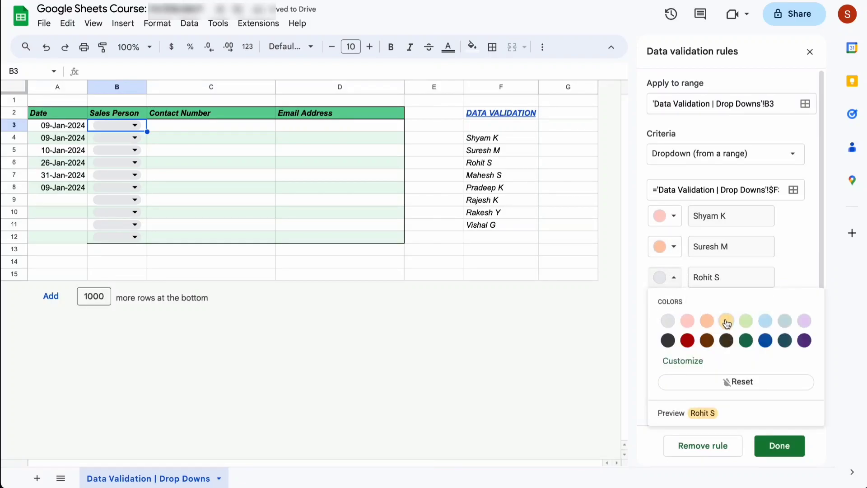
{"action": "left_click", "coordinate": [722, 318]}
{"action": "left_click", "coordinate": [679, 307]}
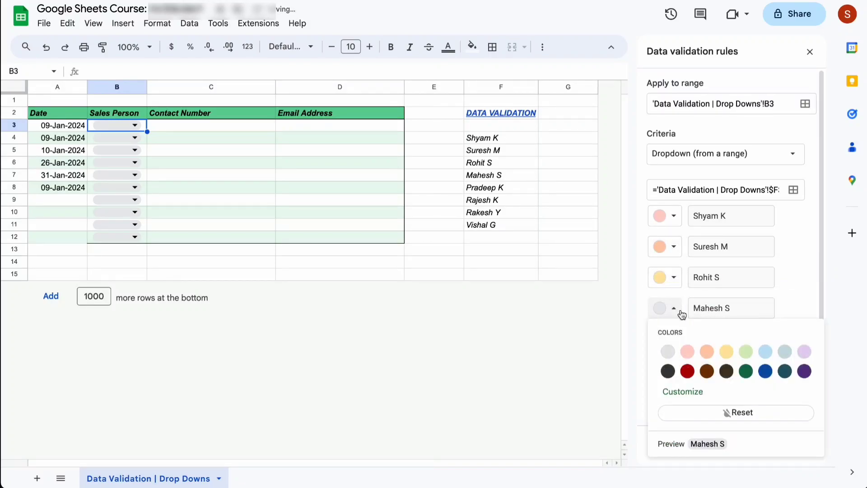
{"action": "left_click", "coordinate": [740, 347]}
{"action": "left_click", "coordinate": [669, 340]}
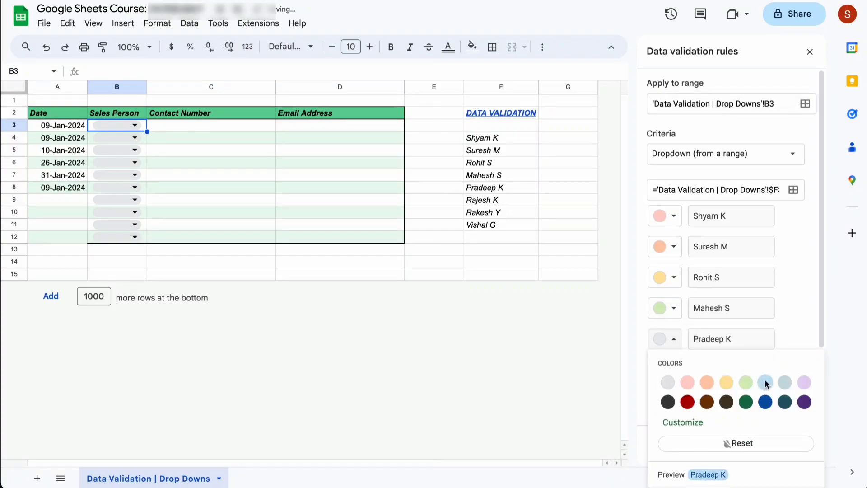
{"action": "left_click", "coordinate": [764, 378]}
{"action": "left_click", "coordinate": [679, 371]}
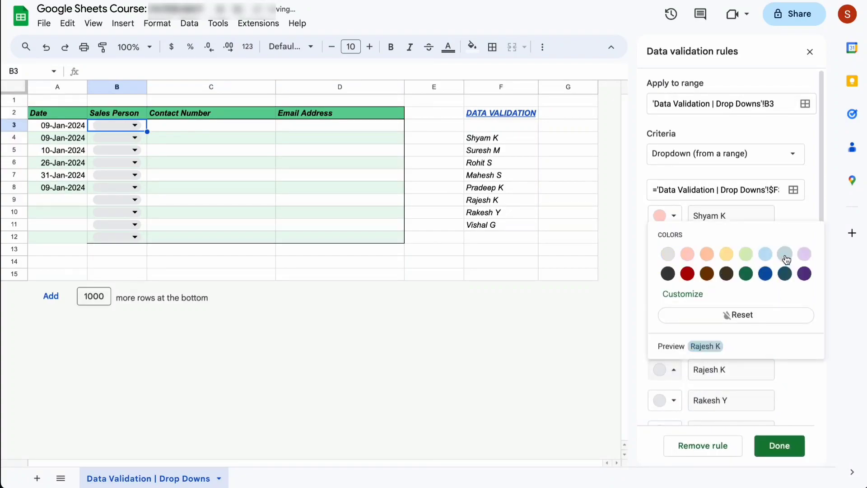
{"action": "left_click", "coordinate": [784, 252]}
{"action": "left_click", "coordinate": [669, 370]}
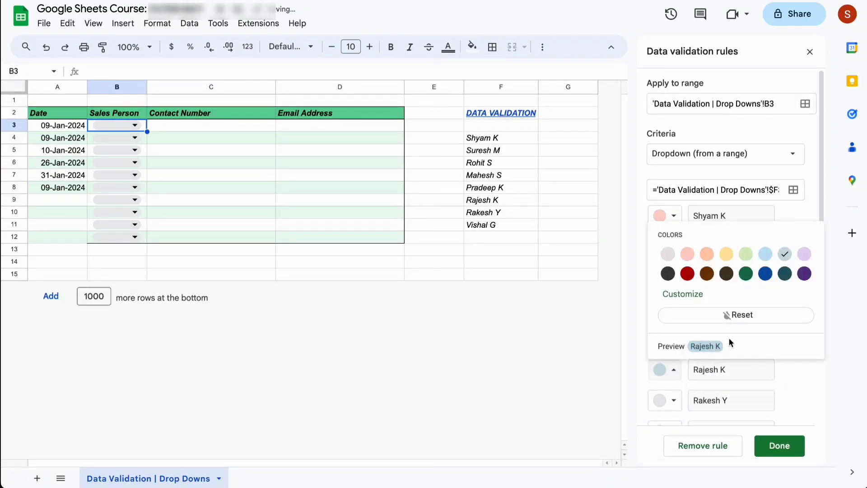
{"action": "left_click", "coordinate": [805, 253]}
{"action": "left_click", "coordinate": [668, 400]}
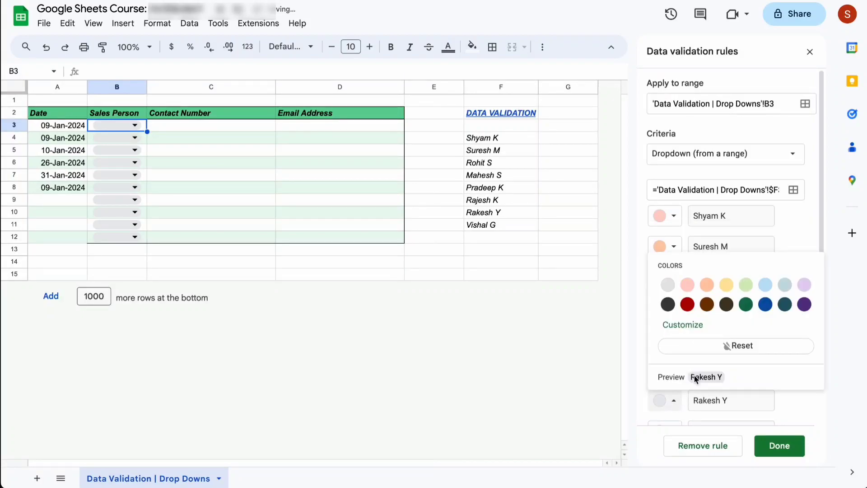
{"action": "left_click", "coordinate": [668, 304]}
{"action": "scroll", "coordinate": [668, 309], "scroll_direction": "down", "scroll_amount": 3}
{"action": "left_click", "coordinate": [670, 335]}
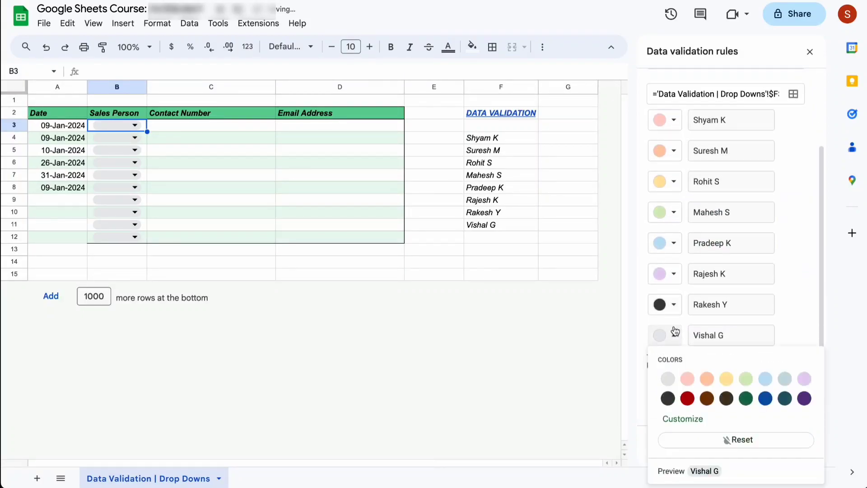
{"action": "left_click", "coordinate": [704, 399]}
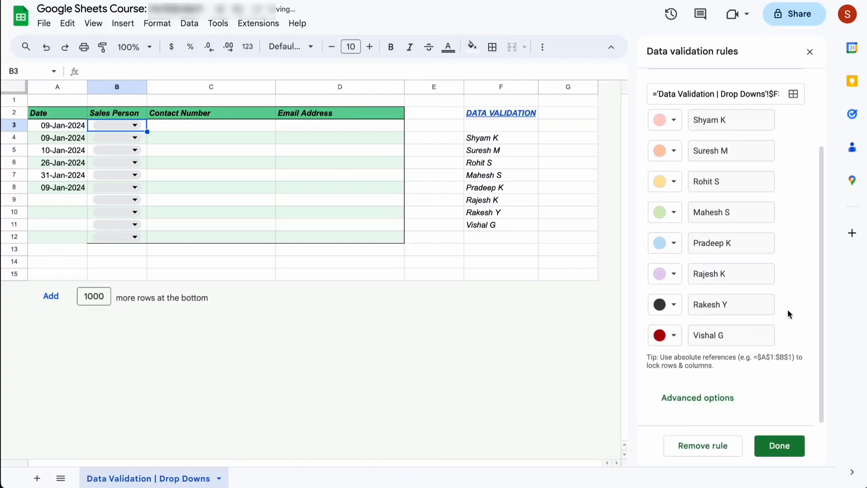
{"action": "scroll", "coordinate": [788, 310], "scroll_direction": "up", "scroll_amount": 3}
{"action": "scroll", "coordinate": [787, 309], "scroll_direction": "down", "scroll_amount": 3}
{"action": "left_click", "coordinate": [776, 445]}
{"action": "left_click", "coordinate": [587, 271]}
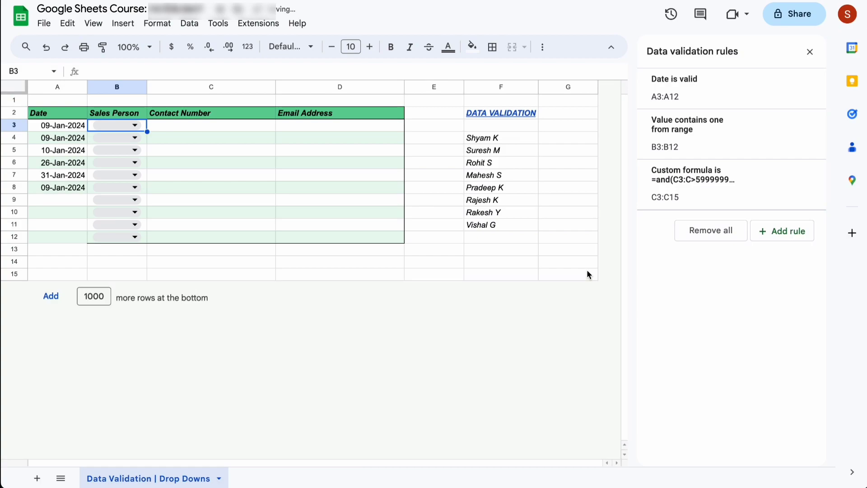
{"action": "left_click", "coordinate": [137, 125]}
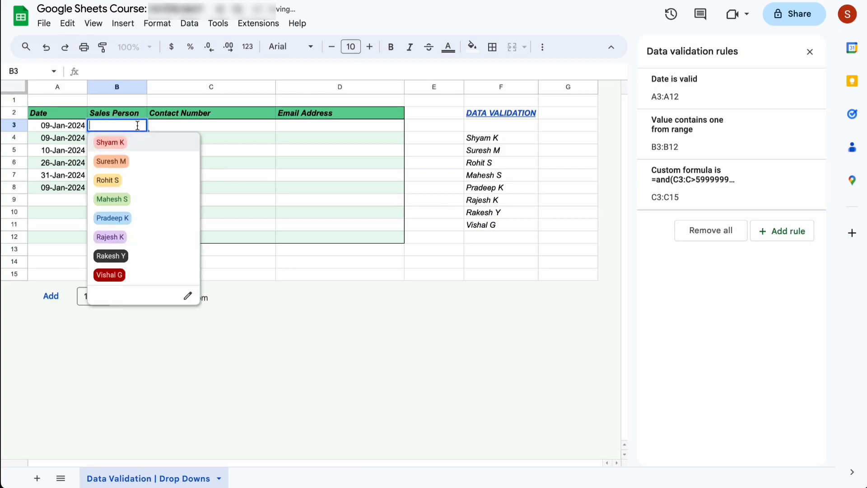
{"action": "left_click", "coordinate": [111, 161]}
{"action": "left_click", "coordinate": [136, 138]}
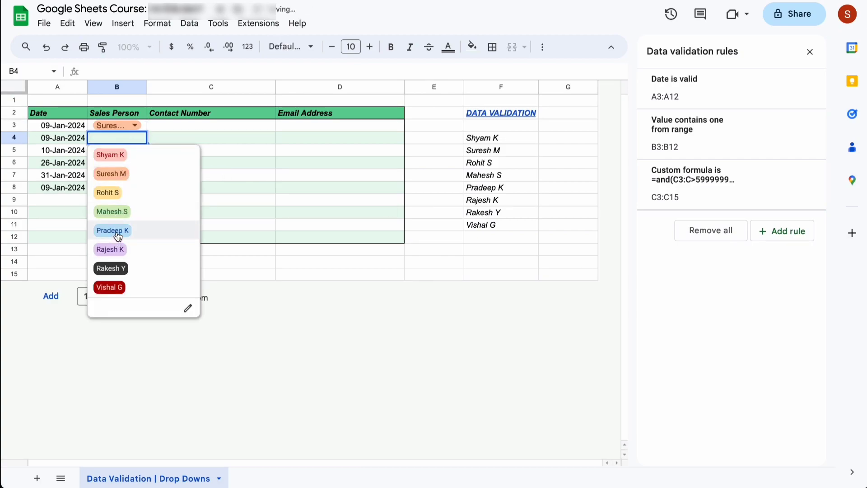
{"action": "left_click", "coordinate": [115, 231]}
{"action": "left_click", "coordinate": [136, 150]}
{"action": "left_click", "coordinate": [104, 260]}
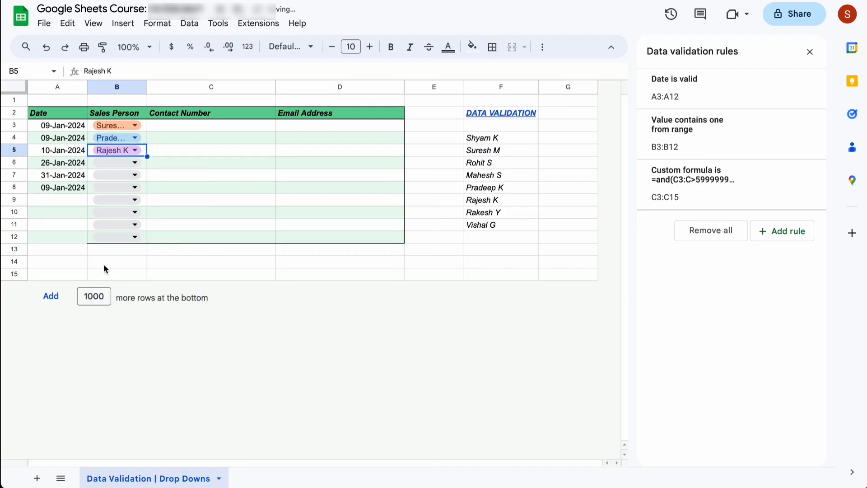
{"action": "left_click_drag", "start_coordinate": [146, 88], "coordinate": [176, 89]}
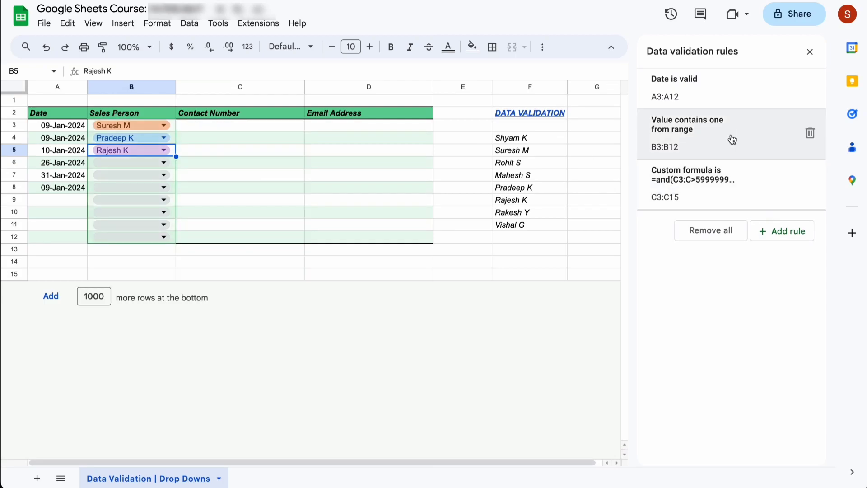
- Switch the Sales Person dropdown rule's display style to Arrow and save it
{"action": "left_click", "coordinate": [752, 140]}
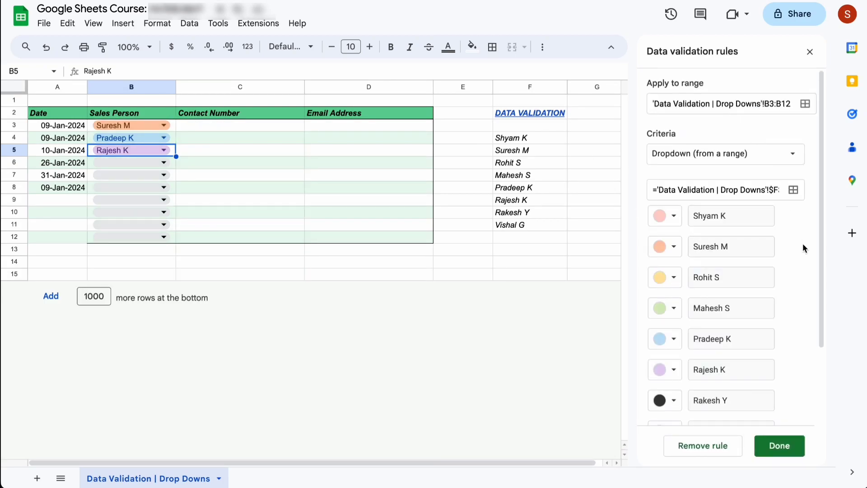
{"action": "scroll", "coordinate": [795, 280], "scroll_direction": "down", "scroll_amount": 2}
{"action": "left_click", "coordinate": [720, 398]}
{"action": "scroll", "coordinate": [770, 367], "scroll_direction": "down", "scroll_amount": 4}
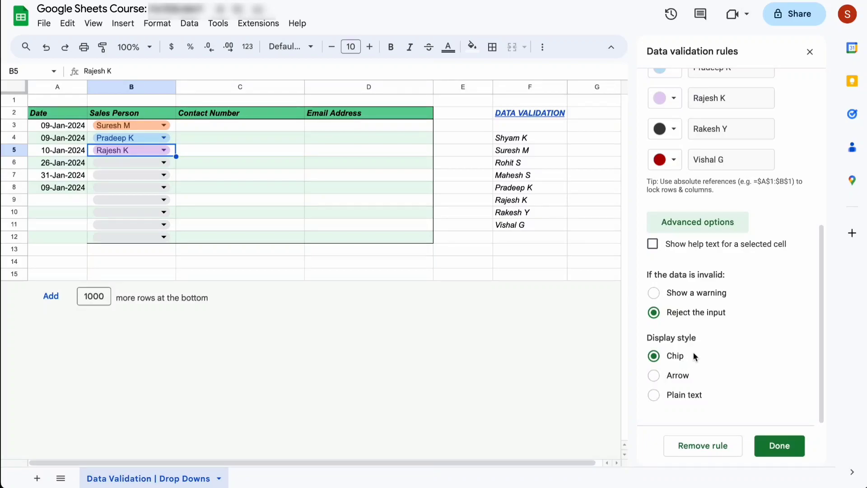
{"action": "left_click_drag", "start_coordinate": [176, 88], "coordinate": [185, 88]}
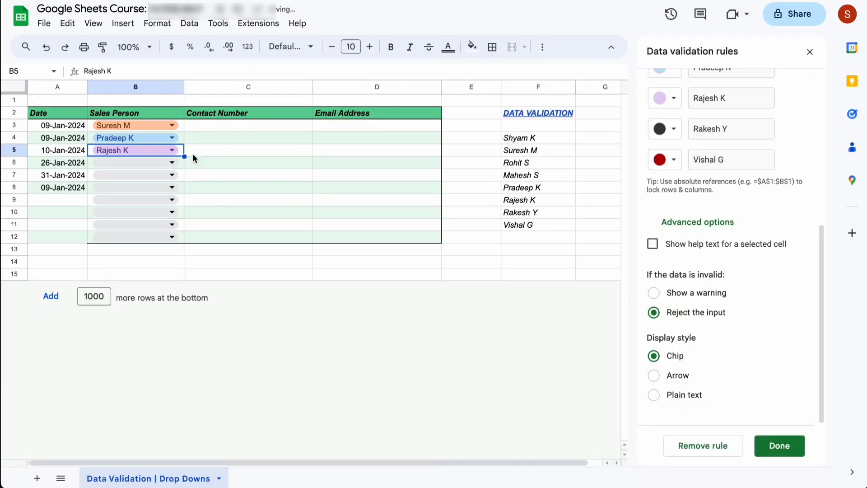
{"action": "left_click", "coordinate": [181, 127]}
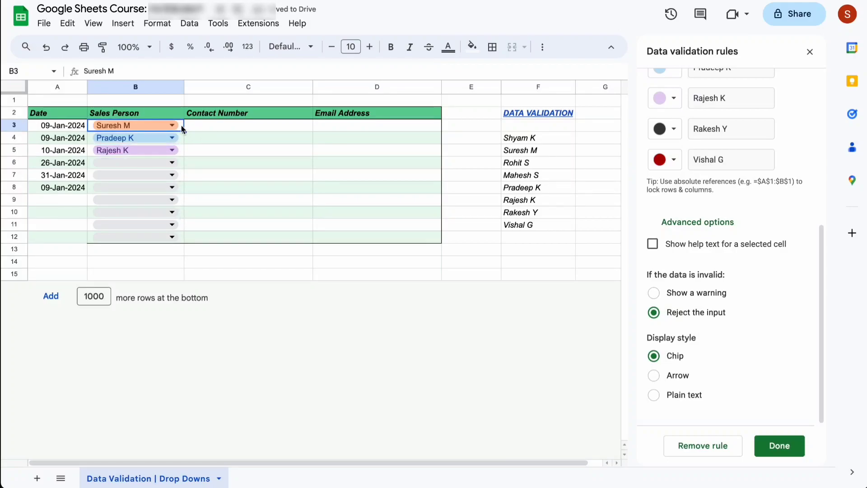
{"action": "left_click", "coordinate": [654, 376]}
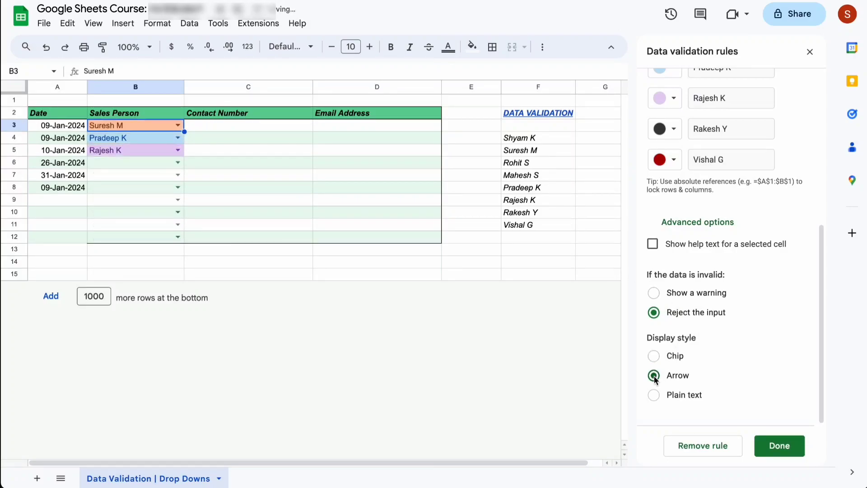
{"action": "left_click", "coordinate": [768, 446]}
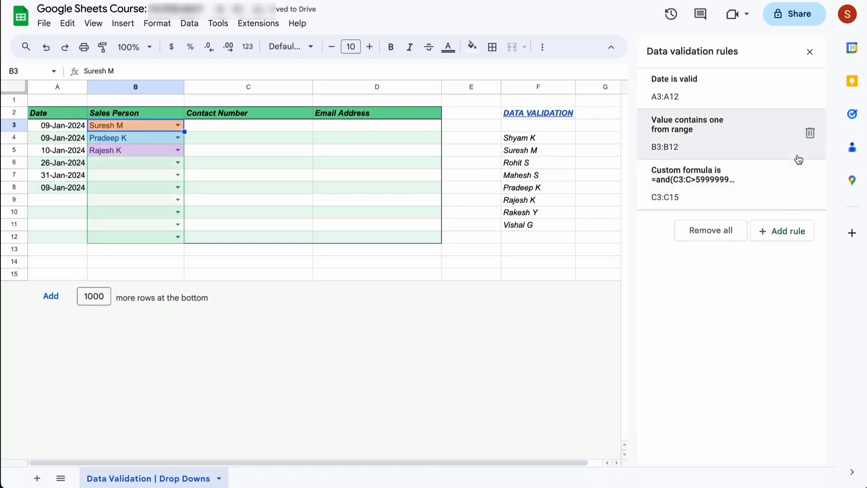
- Choose Suresh M, Rajesh K and Mahesh S from the dropdowns in B6–B8
{"action": "left_click", "coordinate": [809, 52]}
{"action": "left_click", "coordinate": [177, 162]}
{"action": "left_click", "coordinate": [108, 194]}
{"action": "left_click", "coordinate": [176, 175]}
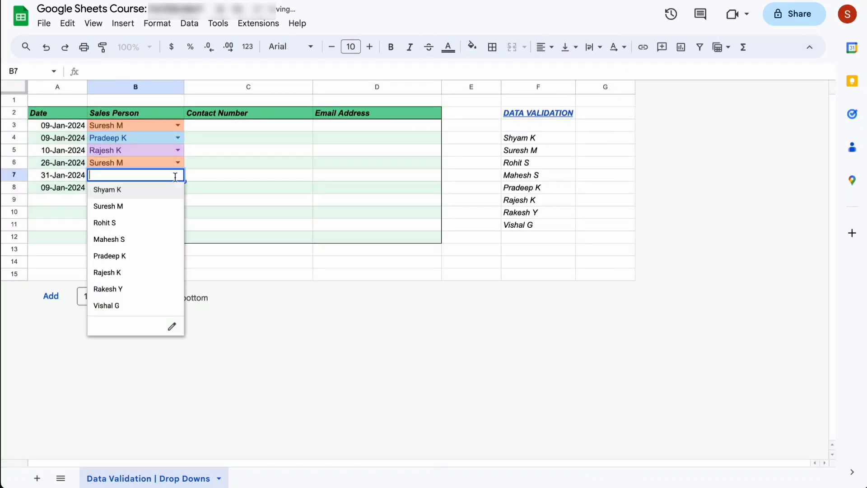
{"action": "left_click", "coordinate": [107, 272]}
{"action": "left_click", "coordinate": [178, 188]}
{"action": "left_click", "coordinate": [108, 251]}
{"action": "left_click", "coordinate": [229, 155]}
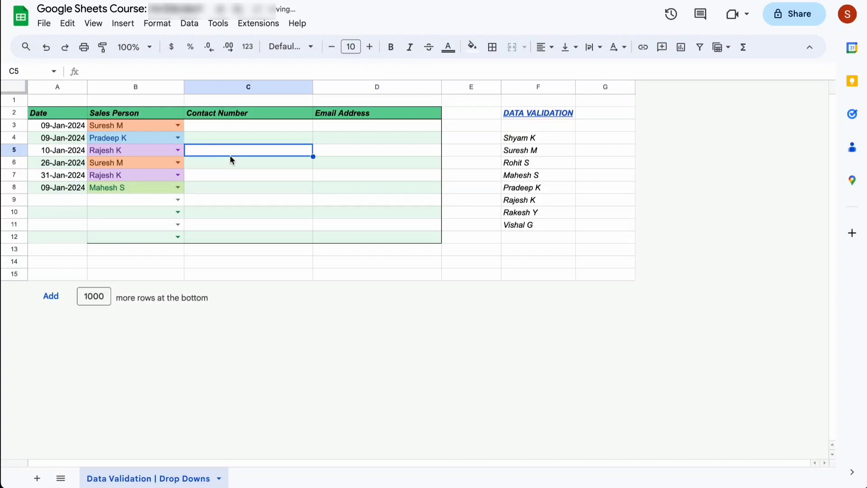
{"action": "left_click", "coordinate": [153, 126]}
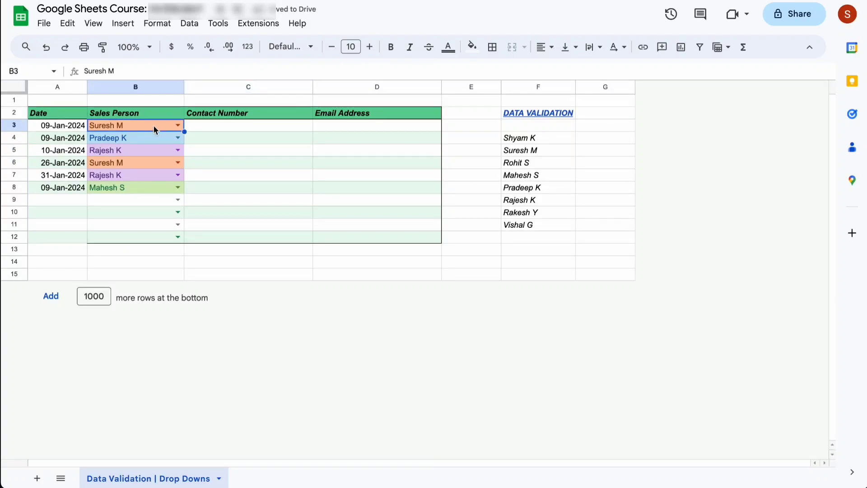
- Type fjhdshdsd in B9 and dismiss the validation rejection
{"action": "left_click", "coordinate": [143, 202]}
{"action": "type", "text": "fjhdshdsd"}
{"action": "key", "text": "Return"}
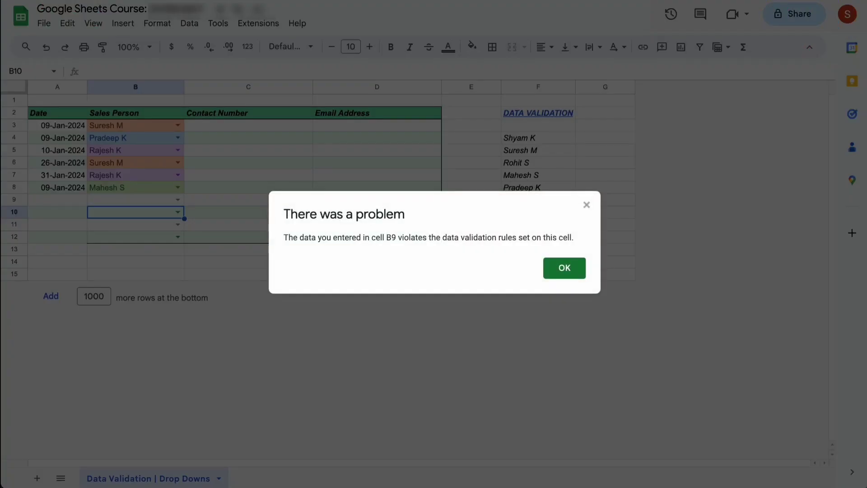
{"action": "left_click", "coordinate": [569, 269]}
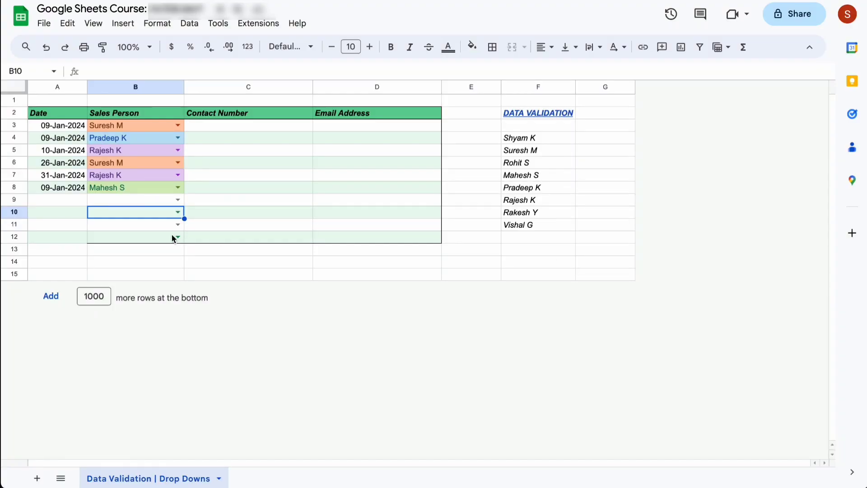
- Type sdfsdkfsd in C3, dismiss the rejection, and select the Contact Number cells
{"action": "left_click", "coordinate": [209, 201]}
{"action": "left_click", "coordinate": [241, 123]}
{"action": "left_click", "coordinate": [278, 115]}
{"action": "left_click", "coordinate": [245, 130]}
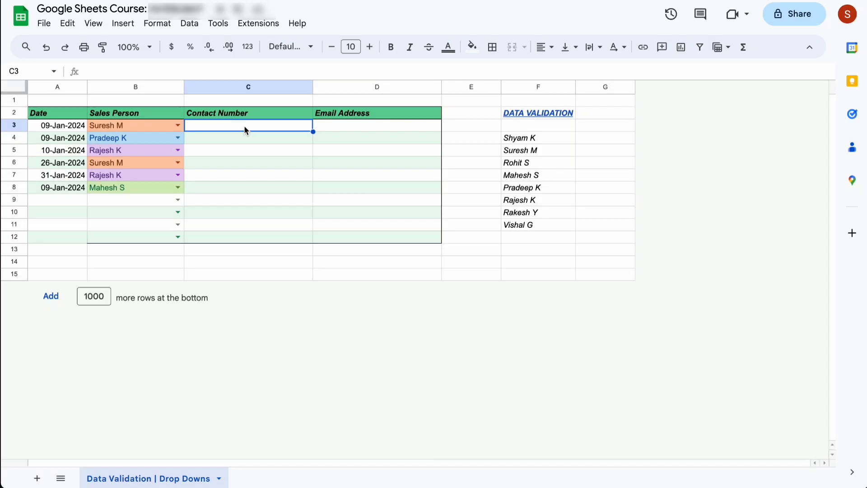
{"action": "type", "text": "sdfsdkfsd"}
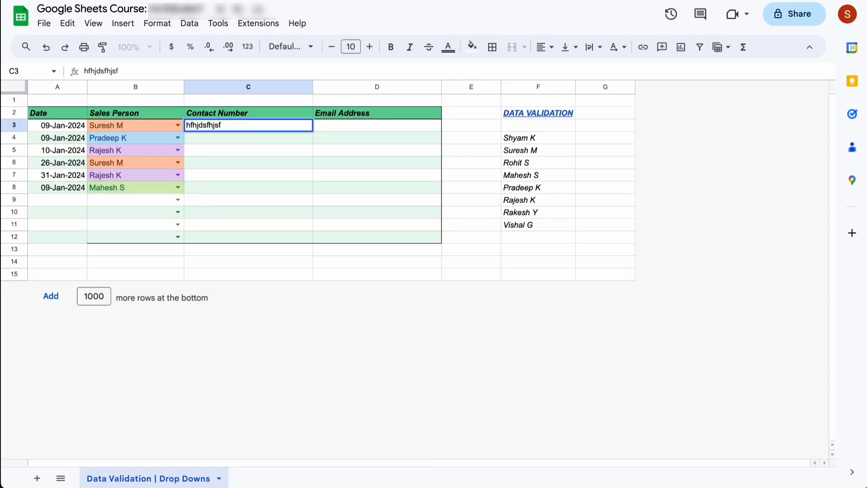
{"action": "key", "text": "Return"}
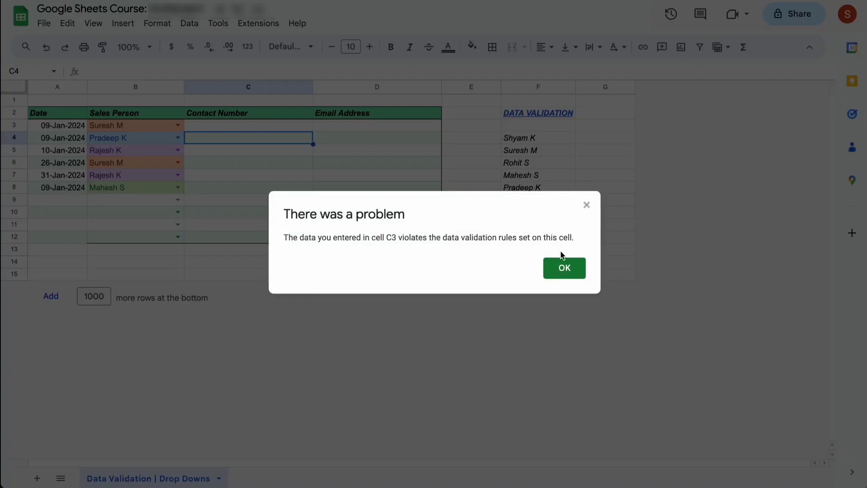
{"action": "left_click", "coordinate": [572, 276]}
{"action": "left_click_drag", "start_coordinate": [248, 127], "coordinate": [251, 235]}
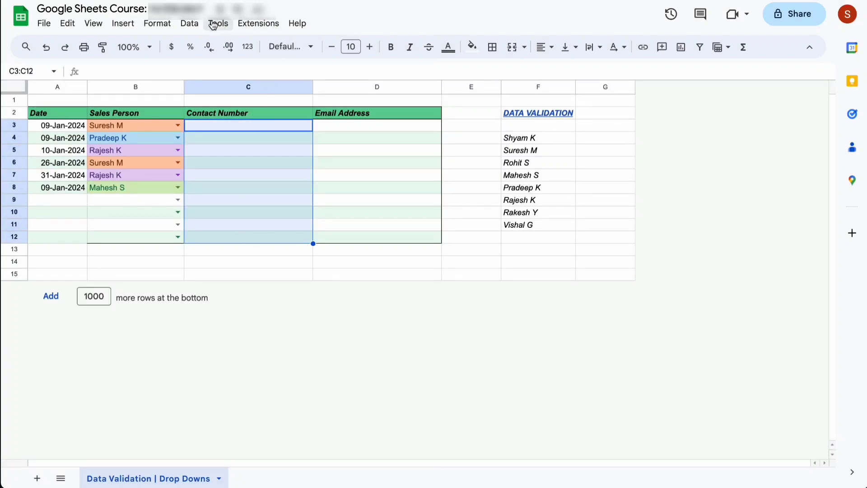
- From cell C3, open the data validation rules and the Contact Number custom formula rule
{"action": "left_click", "coordinate": [231, 125]}
{"action": "left_click", "coordinate": [189, 23]}
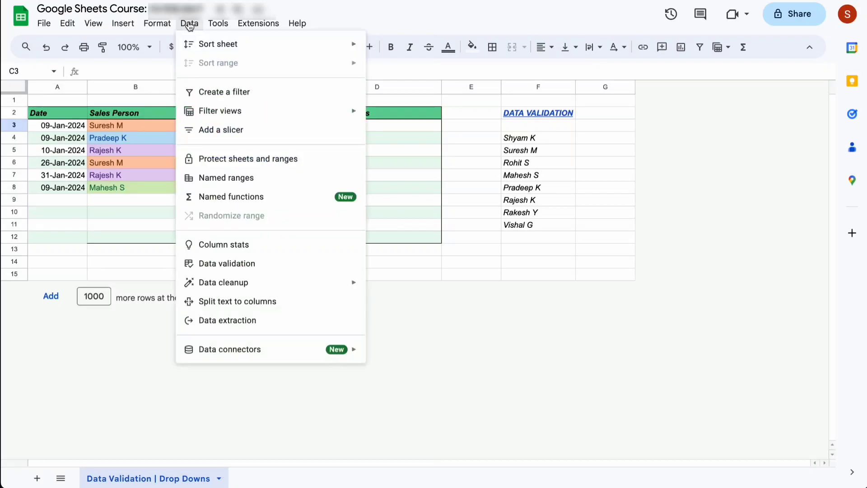
{"action": "left_click", "coordinate": [218, 264]}
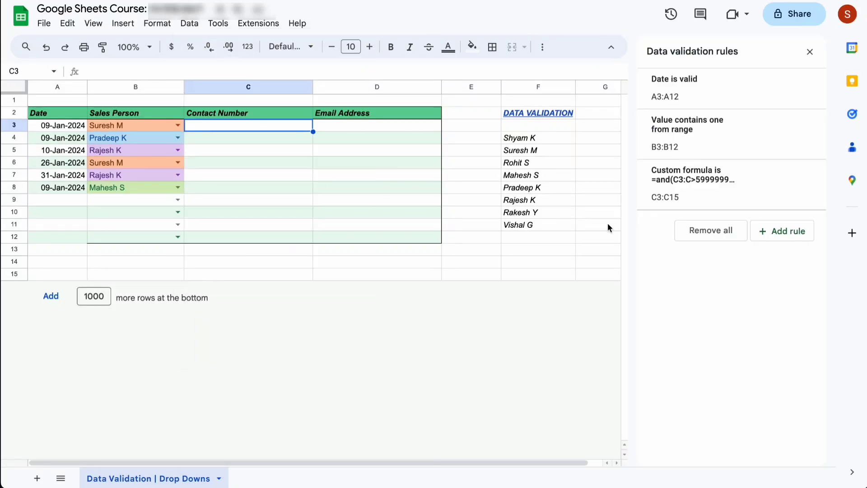
{"action": "left_click", "coordinate": [704, 197]}
{"action": "left_click", "coordinate": [700, 191]}
{"action": "key", "text": "End"}
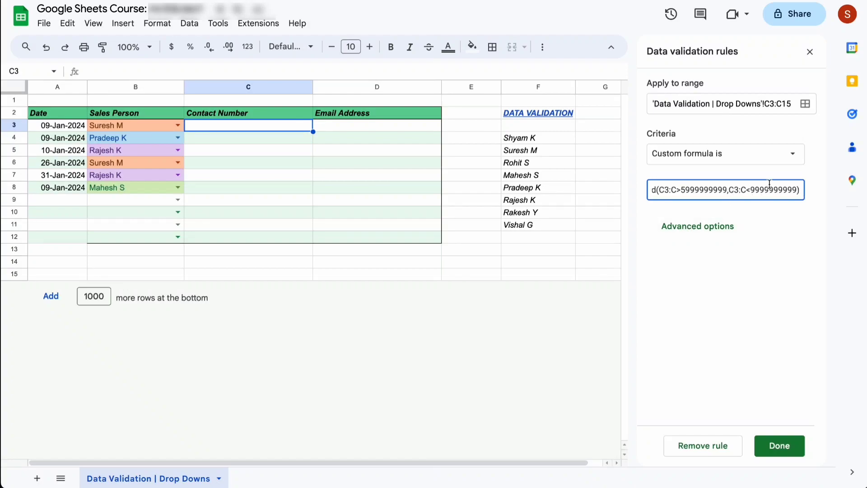
{"action": "left_click_drag", "start_coordinate": [681, 189], "coordinate": [799, 190]}
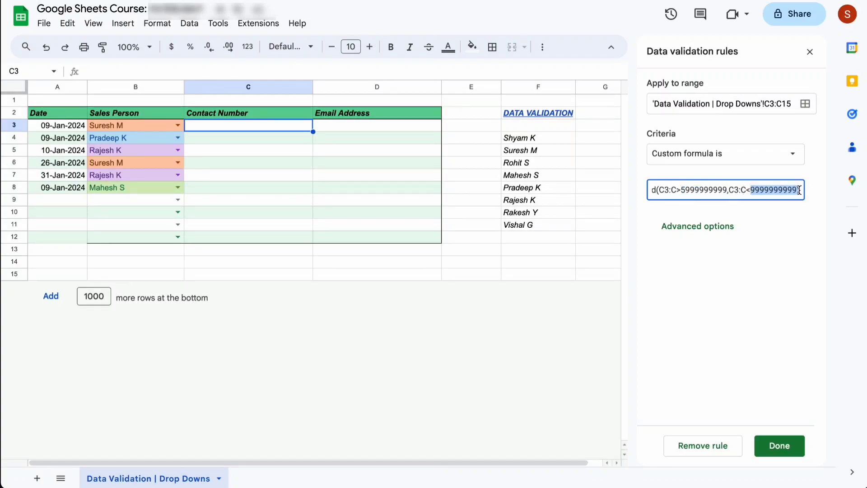
{"action": "scroll", "coordinate": [708, 190], "scroll_direction": "left", "scroll_amount": 1}
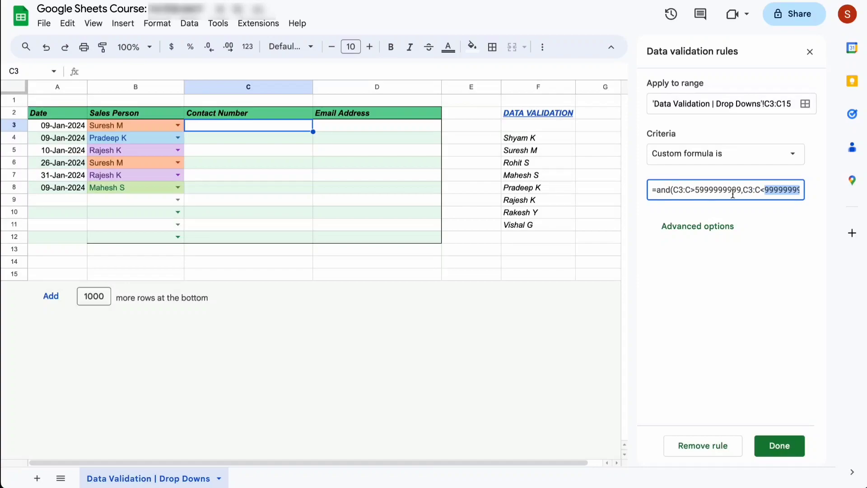
{"action": "left_click_drag", "start_coordinate": [658, 188], "coordinate": [694, 189]}
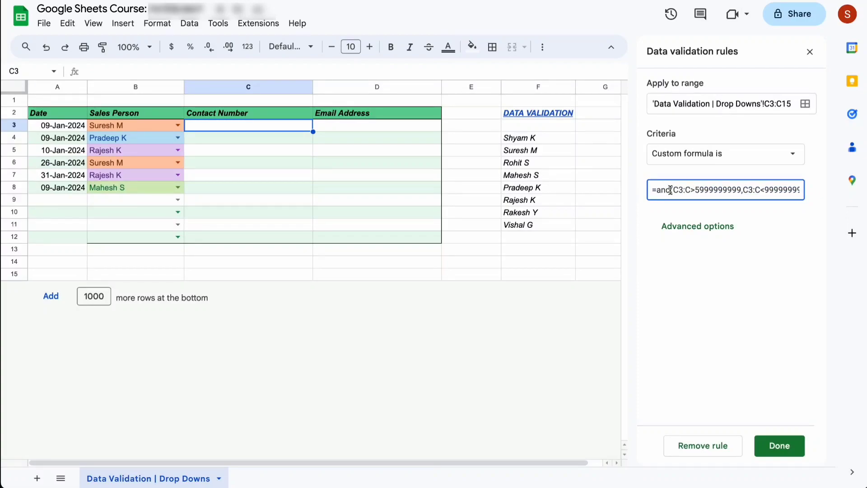
{"action": "left_click_drag", "start_coordinate": [695, 189], "coordinate": [742, 190]}
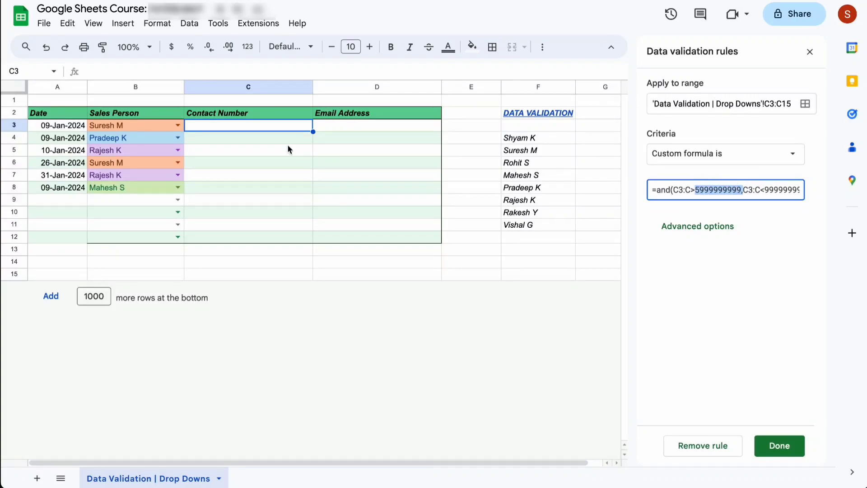
{"action": "left_click_drag", "start_coordinate": [266, 127], "coordinate": [264, 239]}
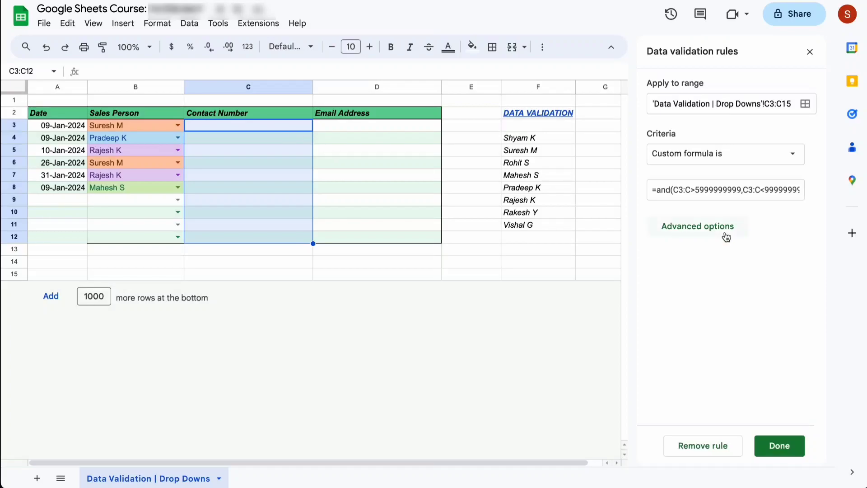
{"action": "right_click", "coordinate": [694, 190]}
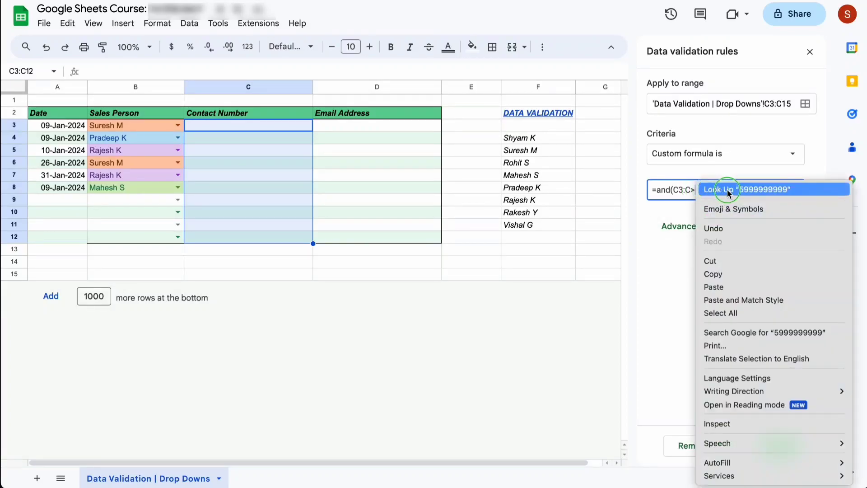
{"action": "left_click", "coordinate": [677, 190]}
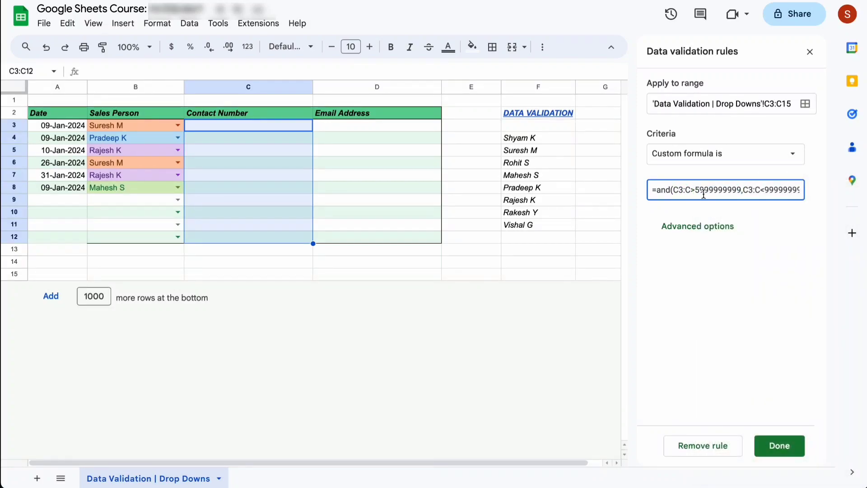
{"action": "double_click", "coordinate": [701, 190]}
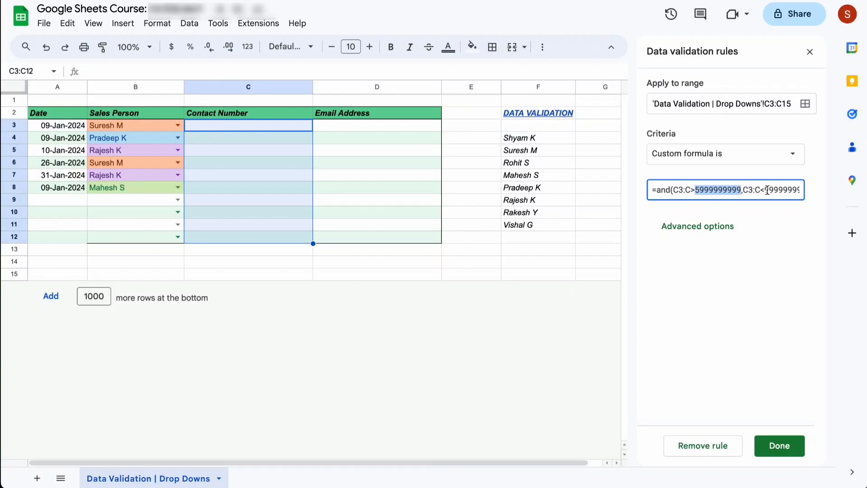
{"action": "left_click_drag", "start_coordinate": [756, 190], "coordinate": [796, 190]}
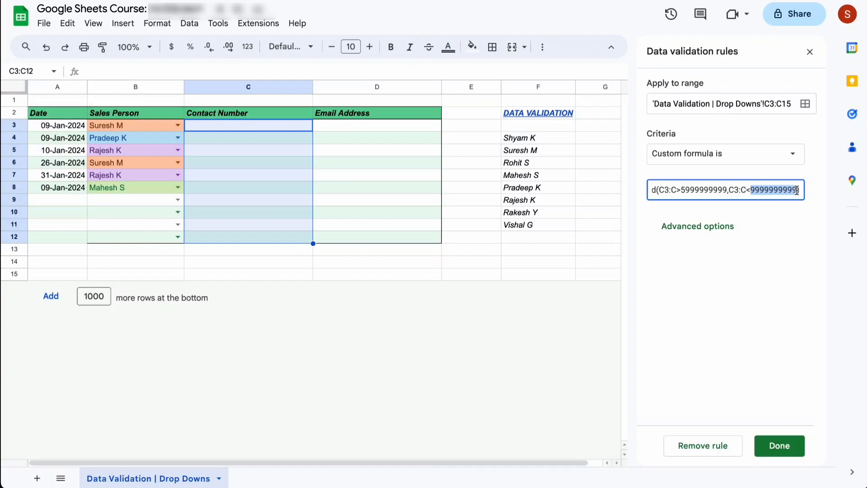
{"action": "left_click", "coordinate": [751, 191]}
{"action": "type", "text": "="}
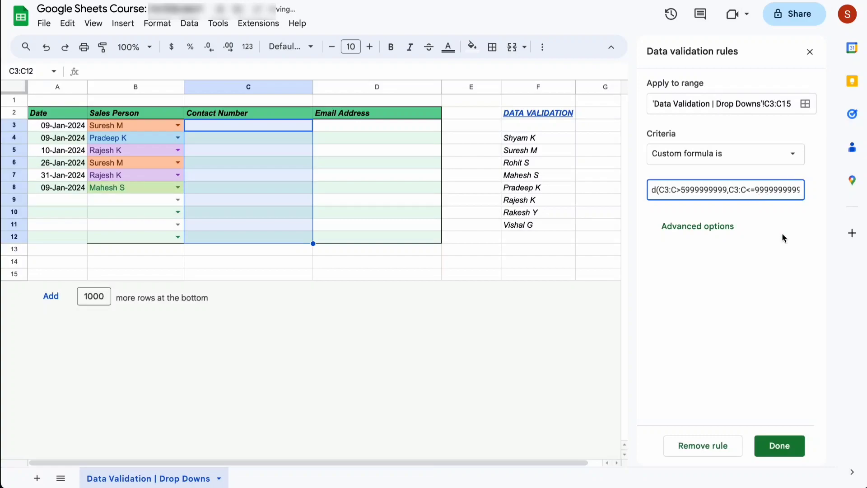
{"action": "left_click", "coordinate": [783, 447]}
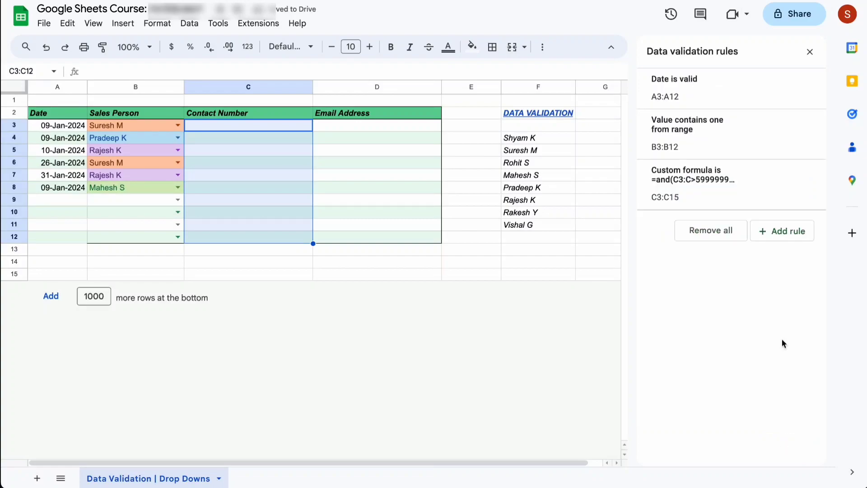
{"action": "left_click", "coordinate": [809, 51]}
{"action": "left_click", "coordinate": [252, 134]}
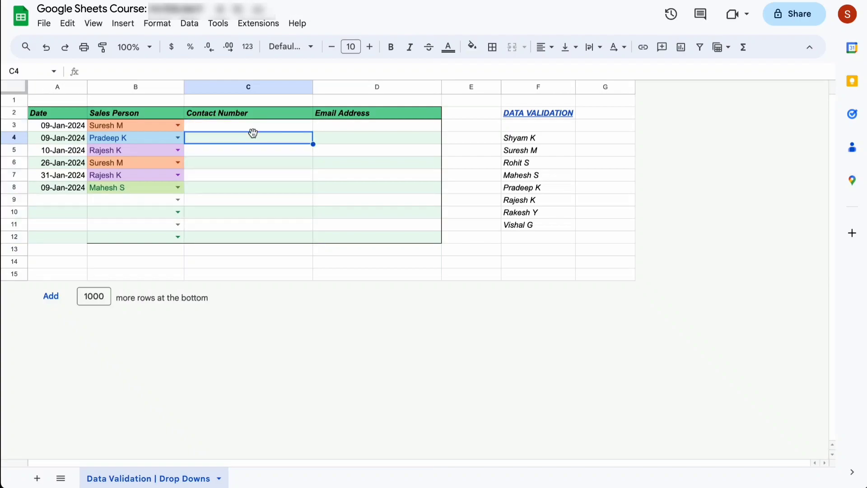
{"action": "type", "text": "80"}
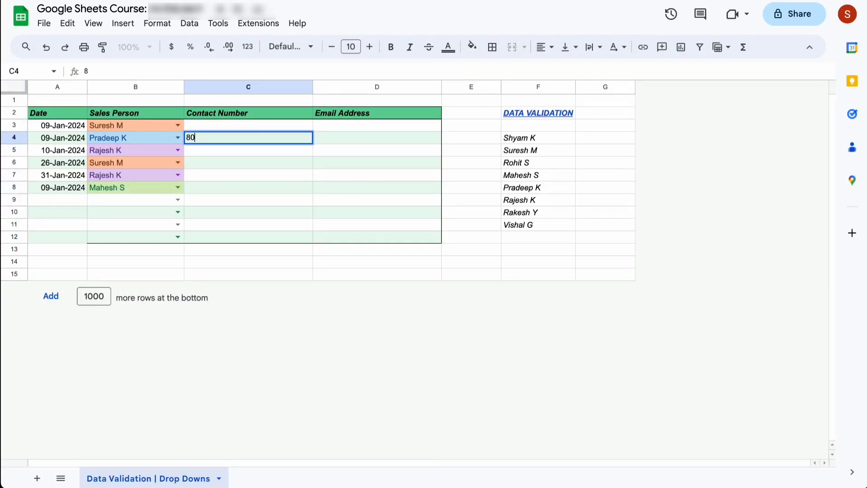
{"action": "type", "text": "76xxxxx"}
{"action": "key", "text": "Return"}
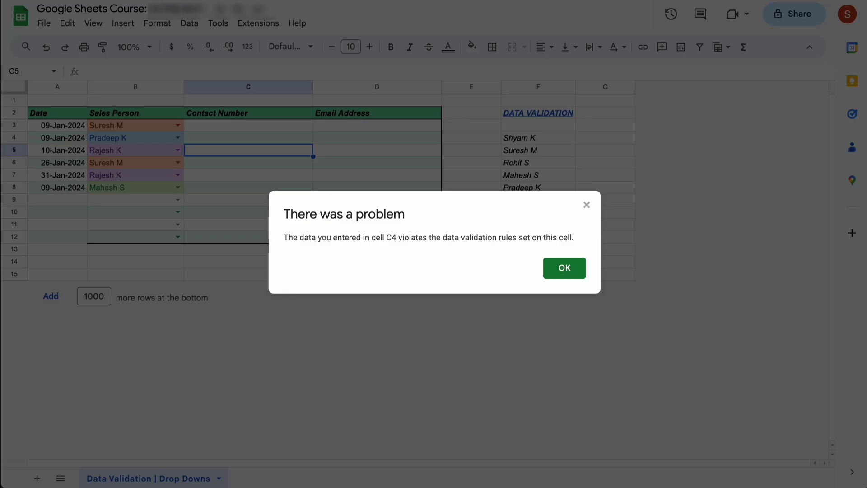
{"action": "key", "text": "Return"}
{"action": "type", "text": "98"}
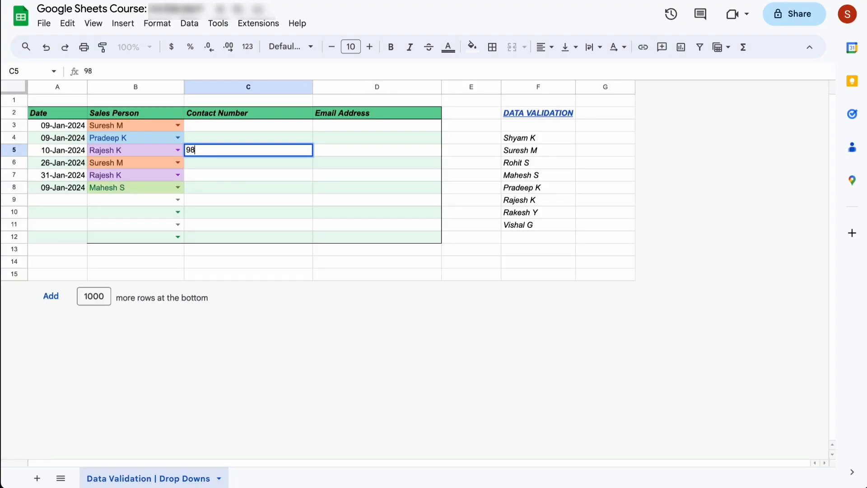
{"action": "type", "text": "76543210"}
{"action": "key", "text": "Return"}
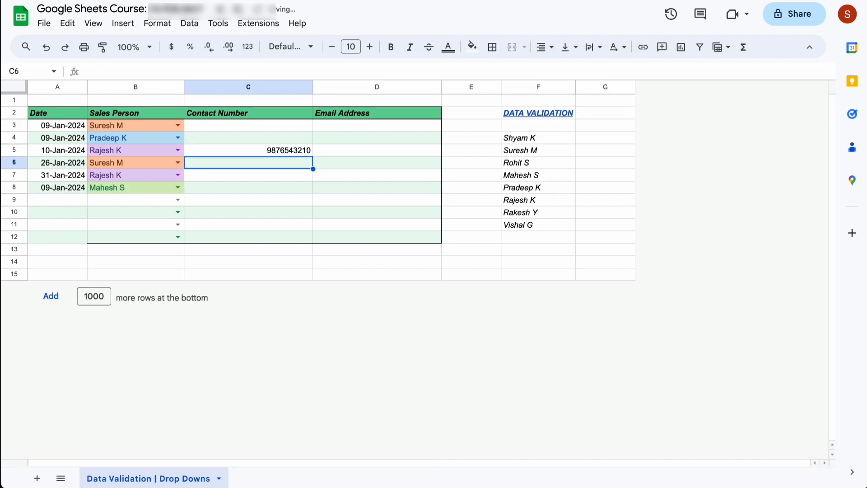
{"action": "key", "text": "Up"}
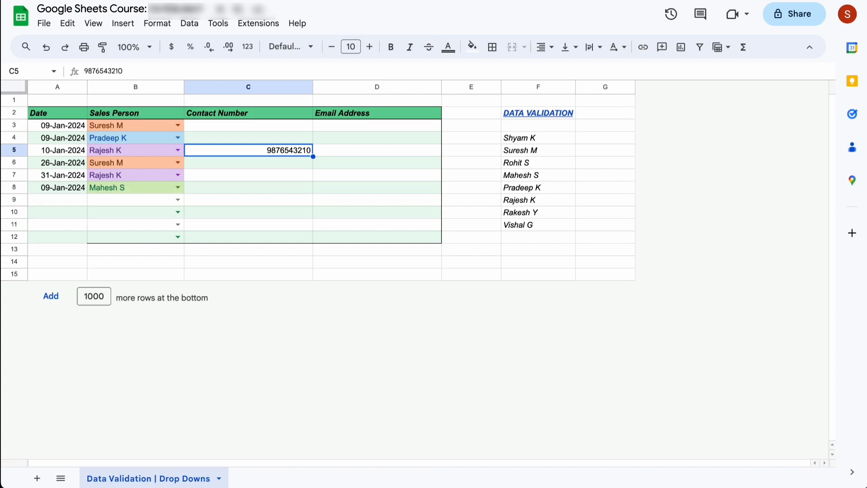
{"action": "left_click", "coordinate": [248, 162]}
{"action": "type", "text": "dfgsfhd"}
{"action": "key", "text": "Return"}
{"action": "key", "text": "Return"}
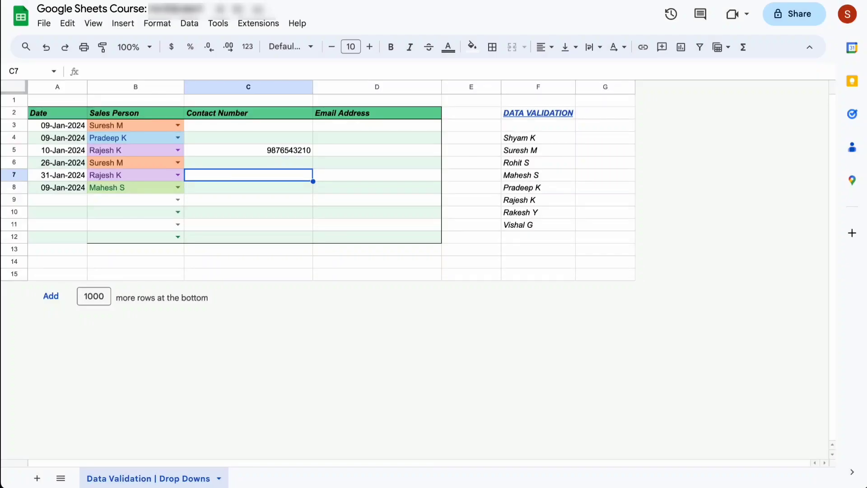
{"action": "type", "text": "987"}
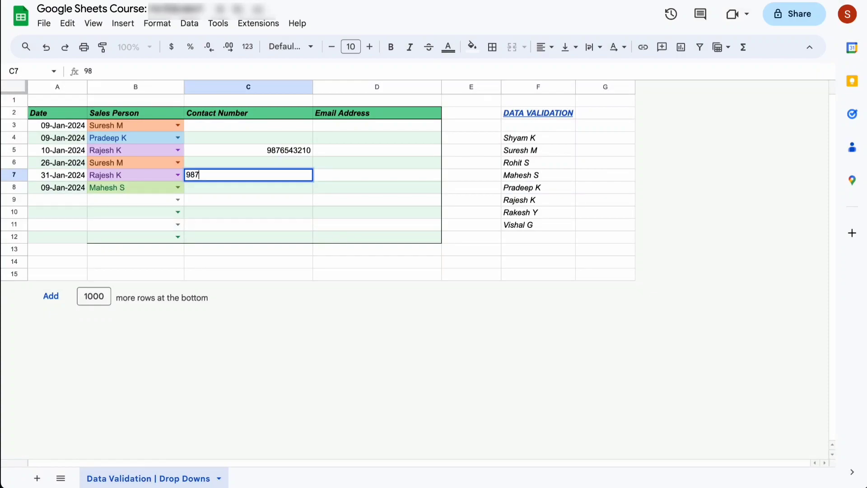
{"action": "type", "text": "65432100"}
{"action": "key", "text": "Return"}
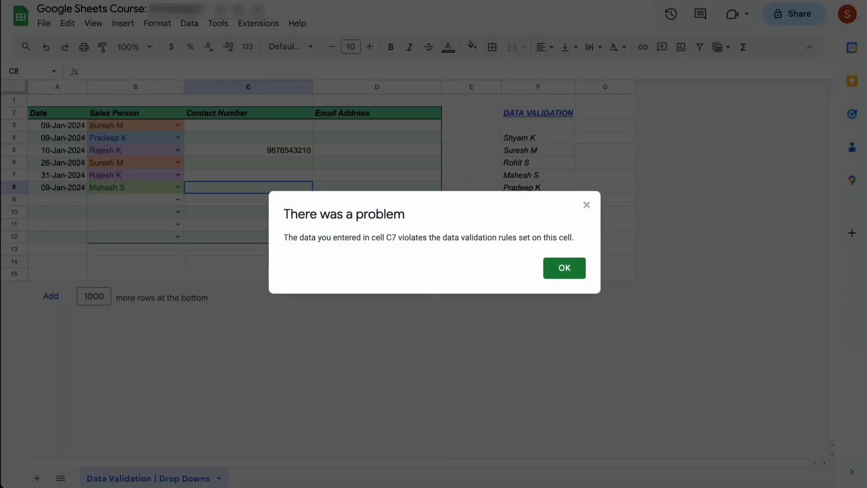
{"action": "key", "text": "Return"}
{"action": "type", "text": "98765"}
{"action": "key", "text": "Return"}
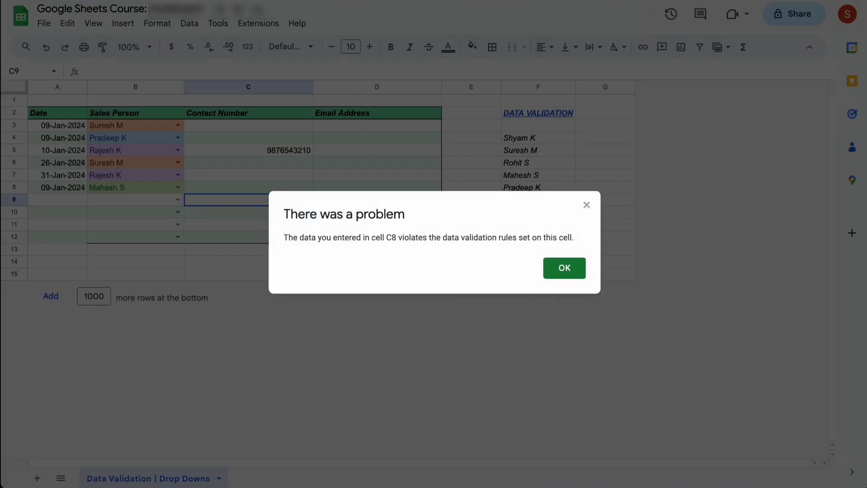
{"action": "key", "text": "Return"}
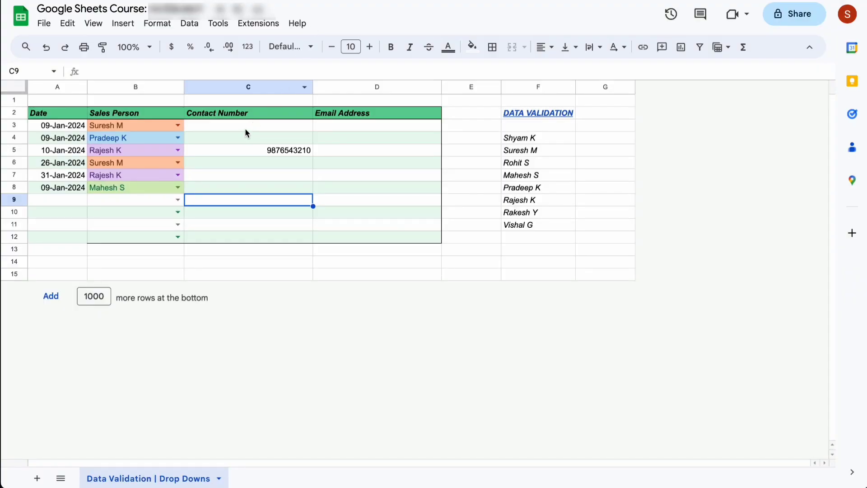
{"action": "left_click_drag", "start_coordinate": [352, 126], "coordinate": [354, 241]}
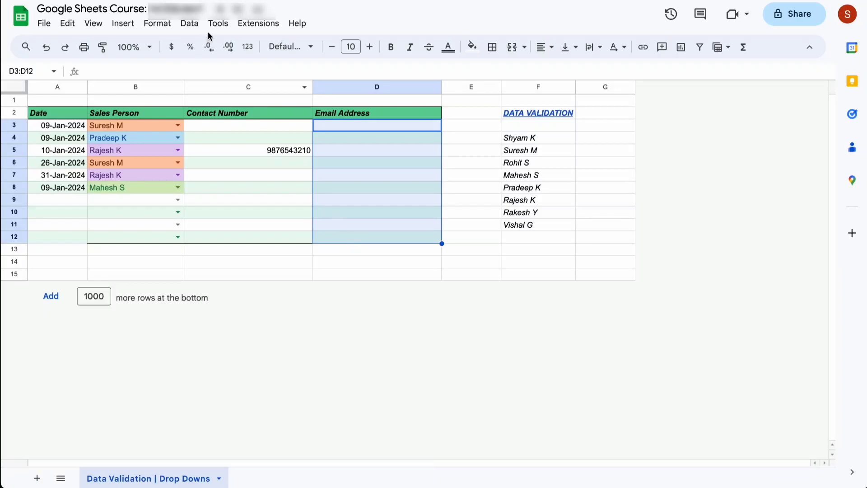
- Add a 'Text is valid email' rule on D3:D12 that rejects invalid input
{"action": "left_click", "coordinate": [189, 23]}
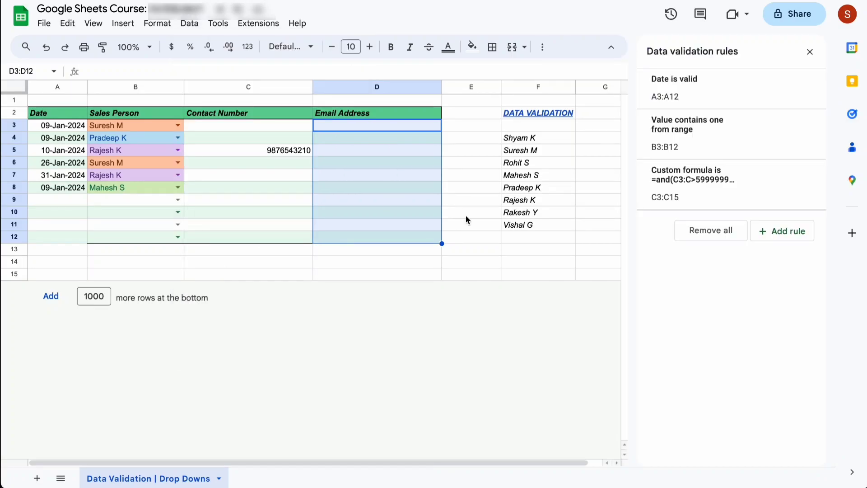
{"action": "left_click", "coordinate": [781, 232]}
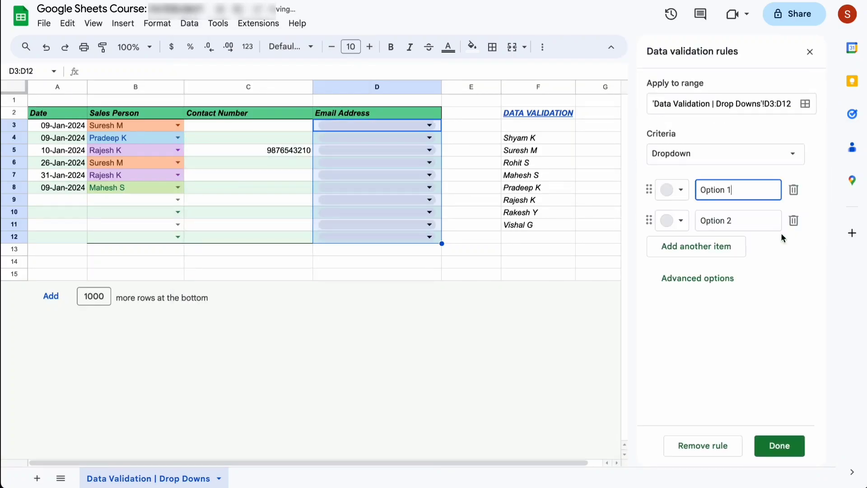
{"action": "left_click", "coordinate": [726, 154]}
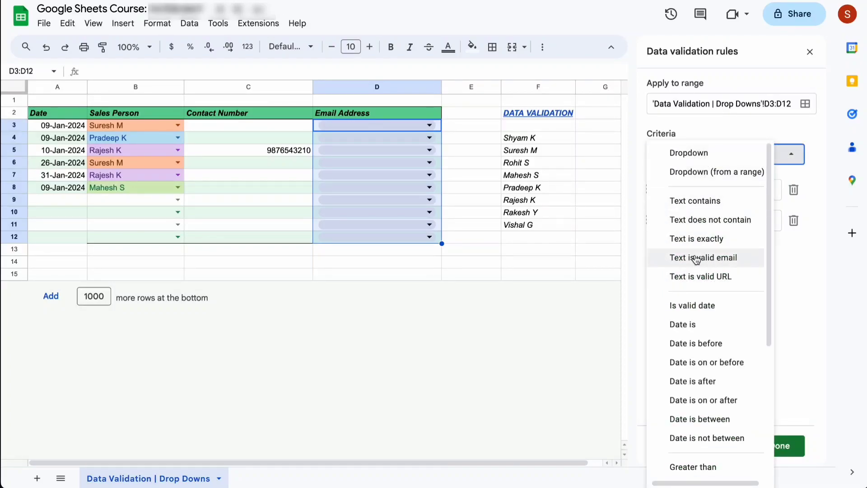
{"action": "left_click", "coordinate": [710, 258]}
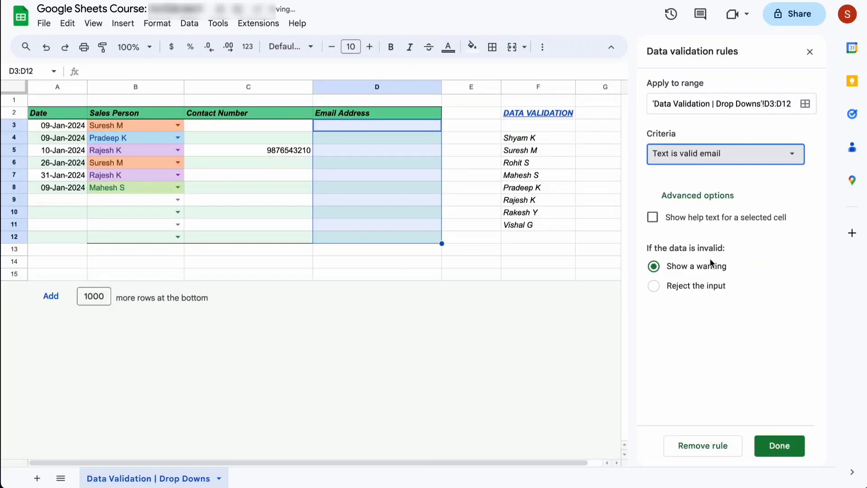
{"action": "left_click", "coordinate": [681, 287]}
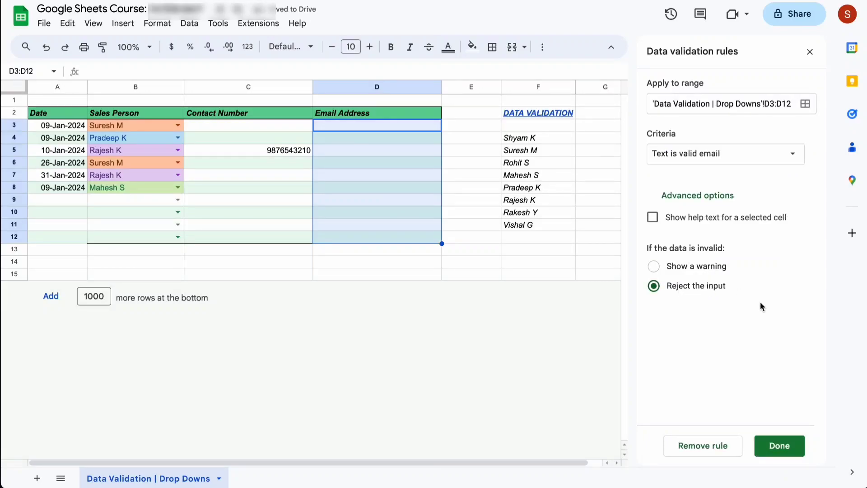
{"action": "left_click", "coordinate": [780, 456]}
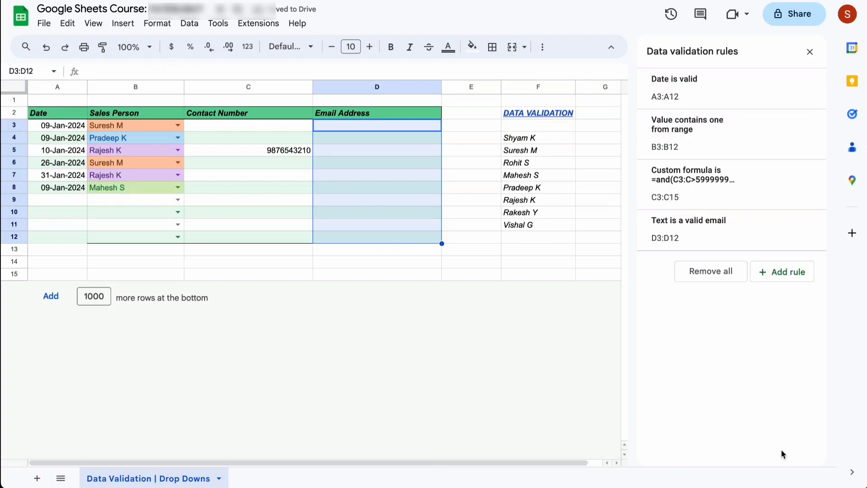
{"action": "left_click", "coordinate": [809, 52]}
- Try 'shasjdjf' in D3 and 'gmail.com' in D4, both rejected by the email rule
{"action": "left_click", "coordinate": [339, 137]}
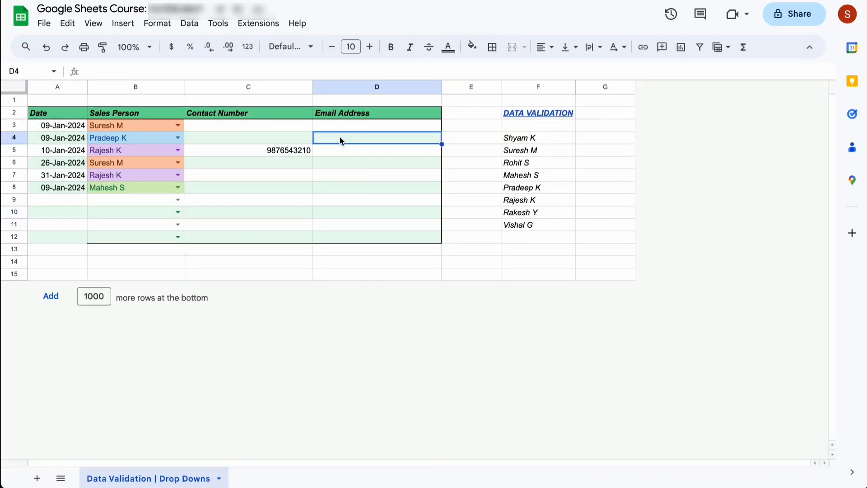
{"action": "left_click", "coordinate": [339, 128]}
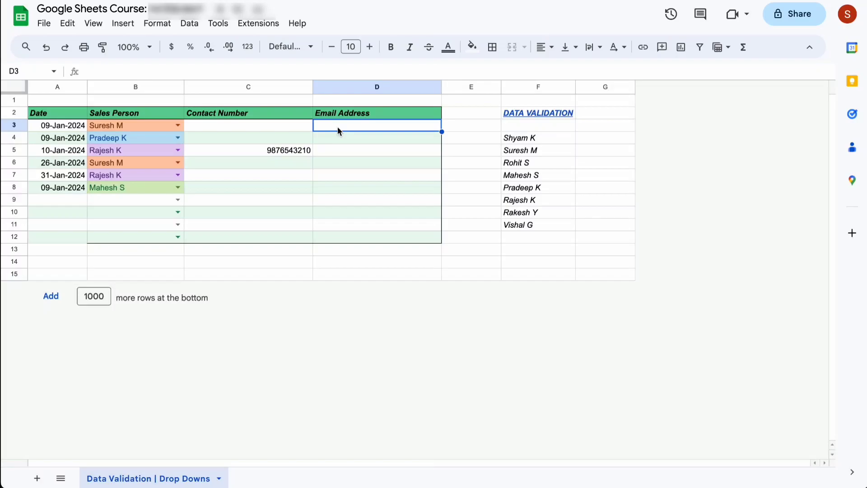
{"action": "type", "text": "shasjdjf"}
{"action": "key", "text": "Return"}
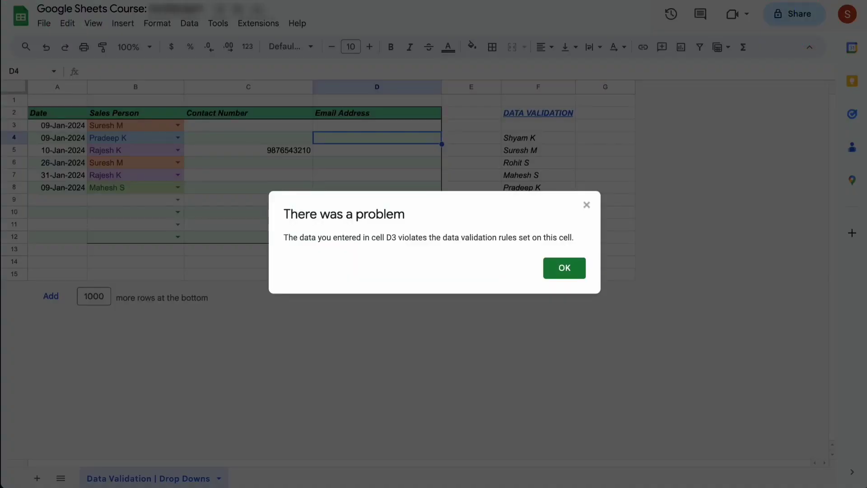
{"action": "key", "text": "Return"}
{"action": "type", "text": "gmai"}
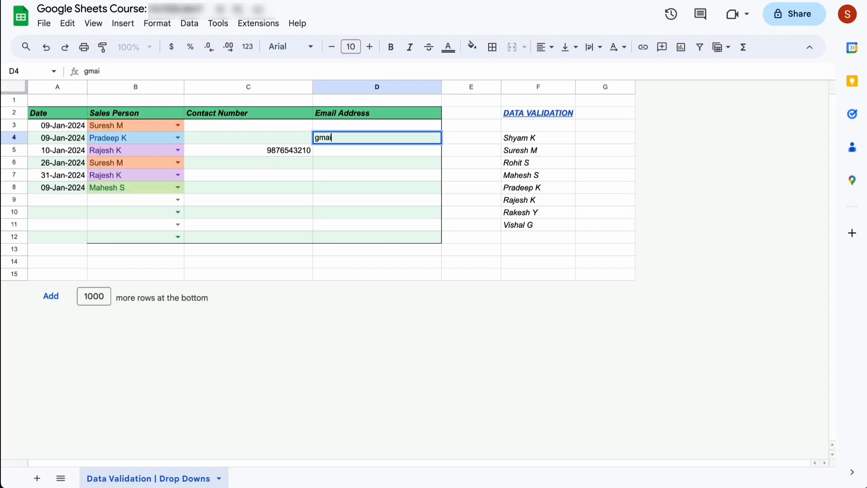
{"action": "type", "text": "l.con"}
{"action": "key", "text": "BackSpace"}
{"action": "type", "text": "m"}
{"action": "key", "text": "Return"}
{"action": "key", "text": "Return"}
- Enter a valid sample email address in D5, then point out the Sales Person, Contact Number and Email Address headers
{"action": "type", "text": "email@gma"}
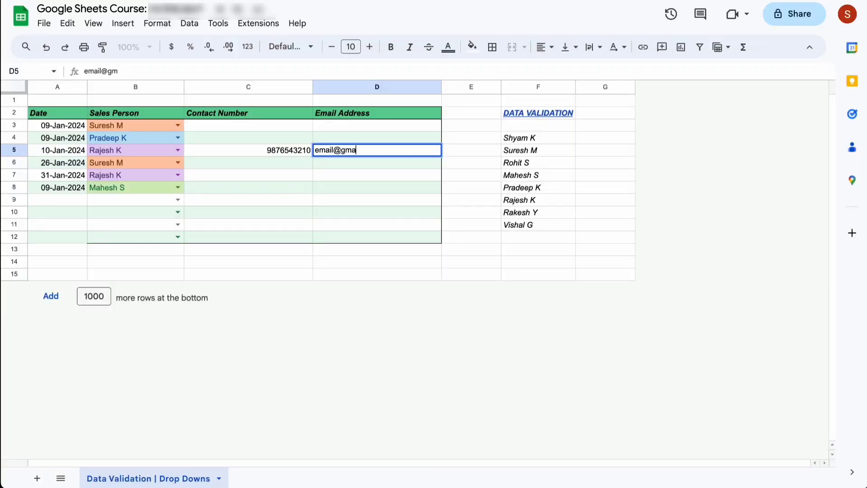
{"action": "type", "text": "il.com"}
{"action": "key", "text": "Return"}
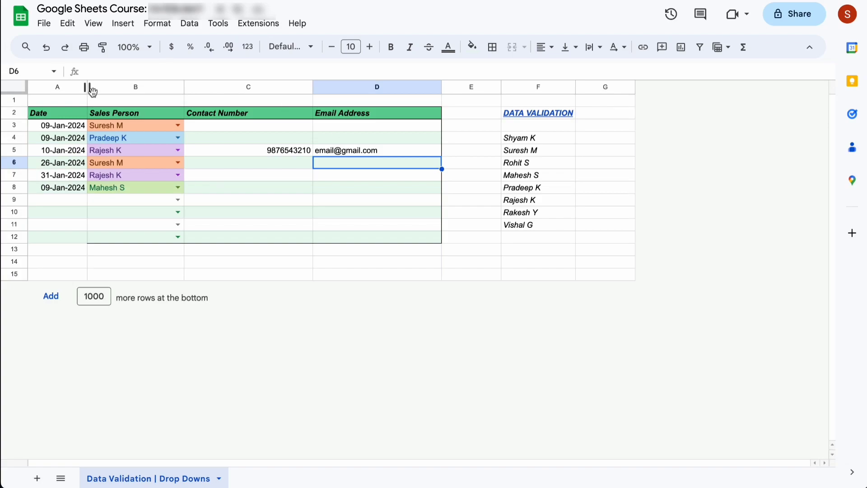
{"action": "left_click", "coordinate": [152, 113]}
{"action": "left_click", "coordinate": [261, 116]}
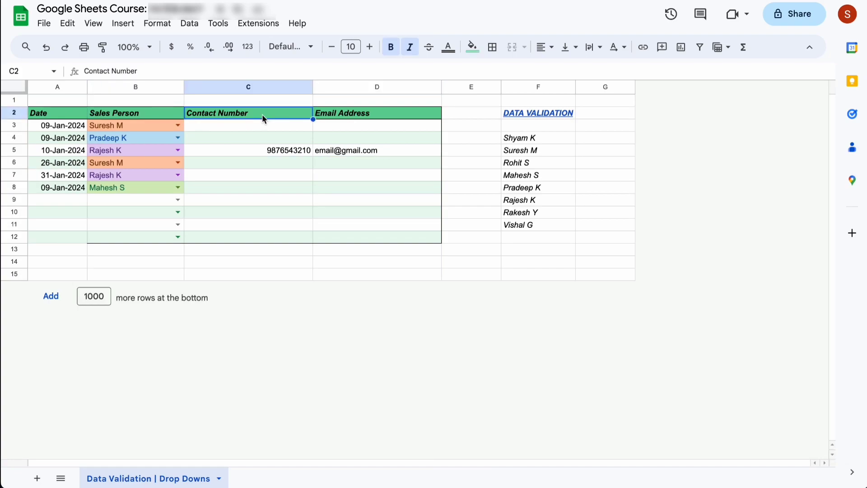
{"action": "left_click", "coordinate": [404, 114]}
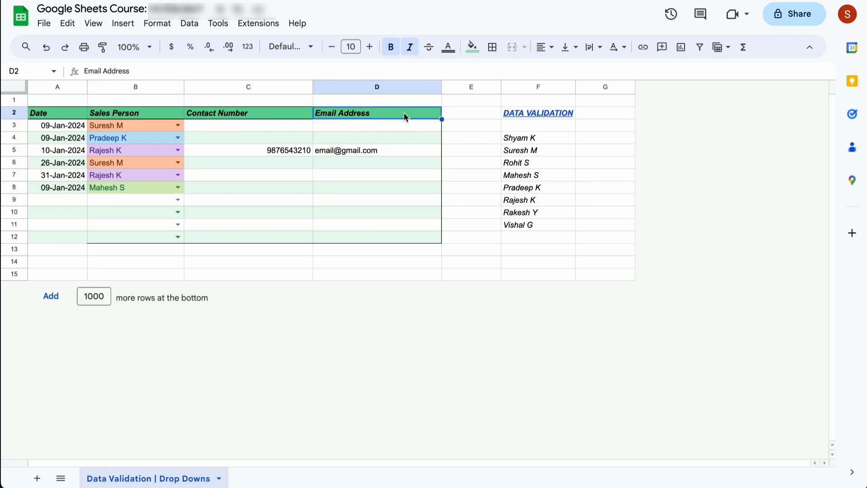